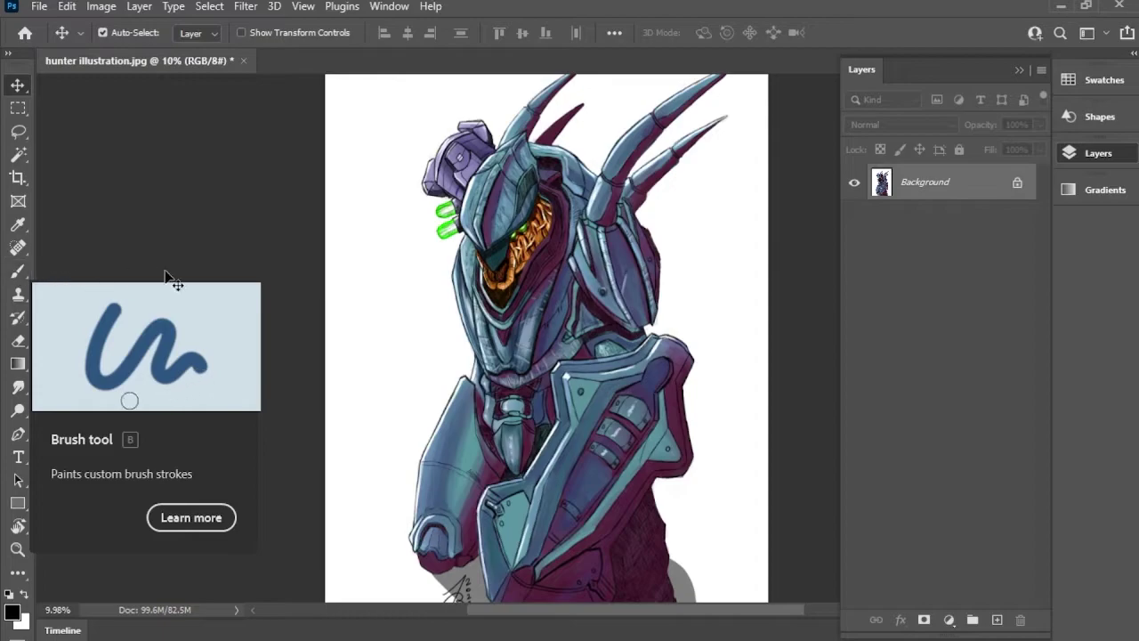
- Paint black brush scribbles left of the hunter figure and show the Shape Dynamics settings
key("b")
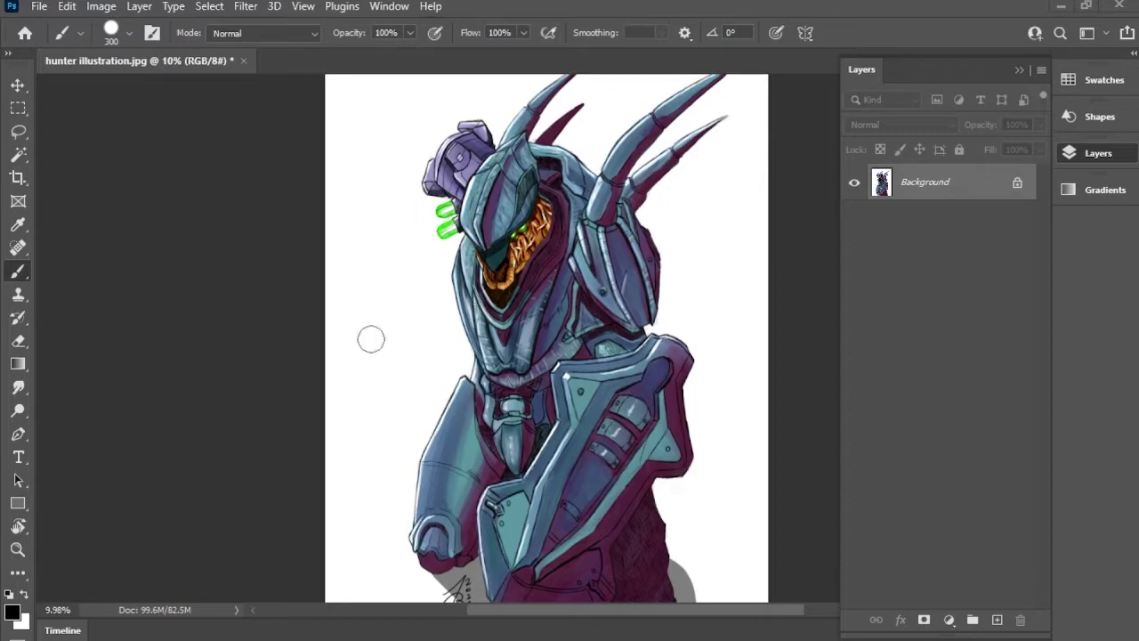
mouse_move(373, 254)
left_mouse_down()
mouse_move(372, 359)
mouse_move(393, 242)
mouse_move(388, 371)
mouse_move(403, 372)
mouse_move(405, 294)
mouse_move(423, 337)
left_mouse_up()
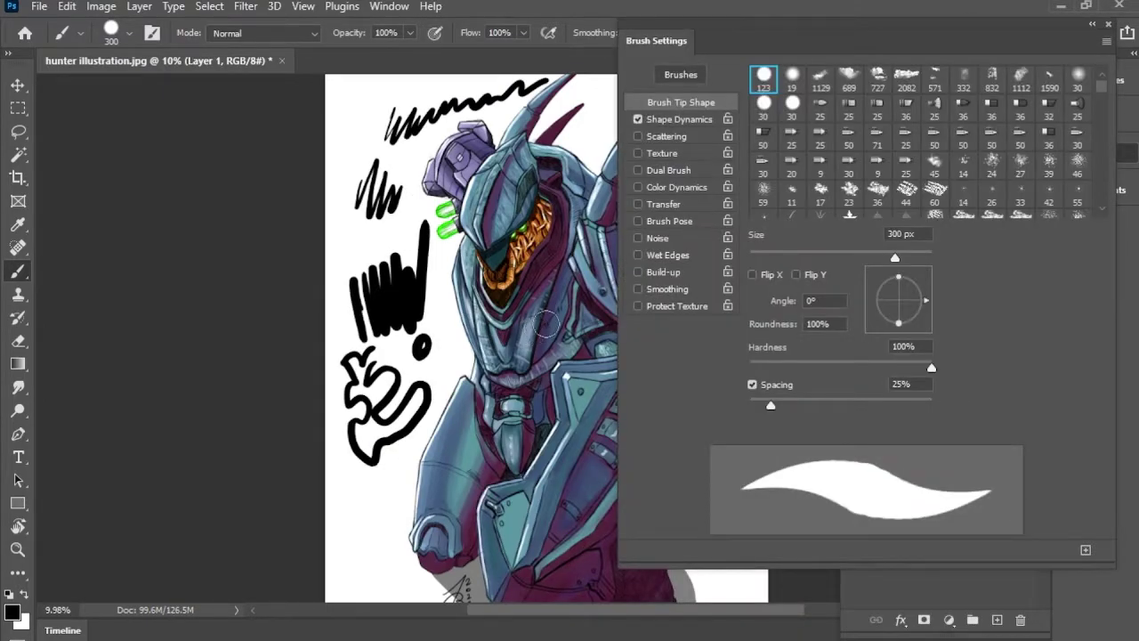
left_click(693, 120)
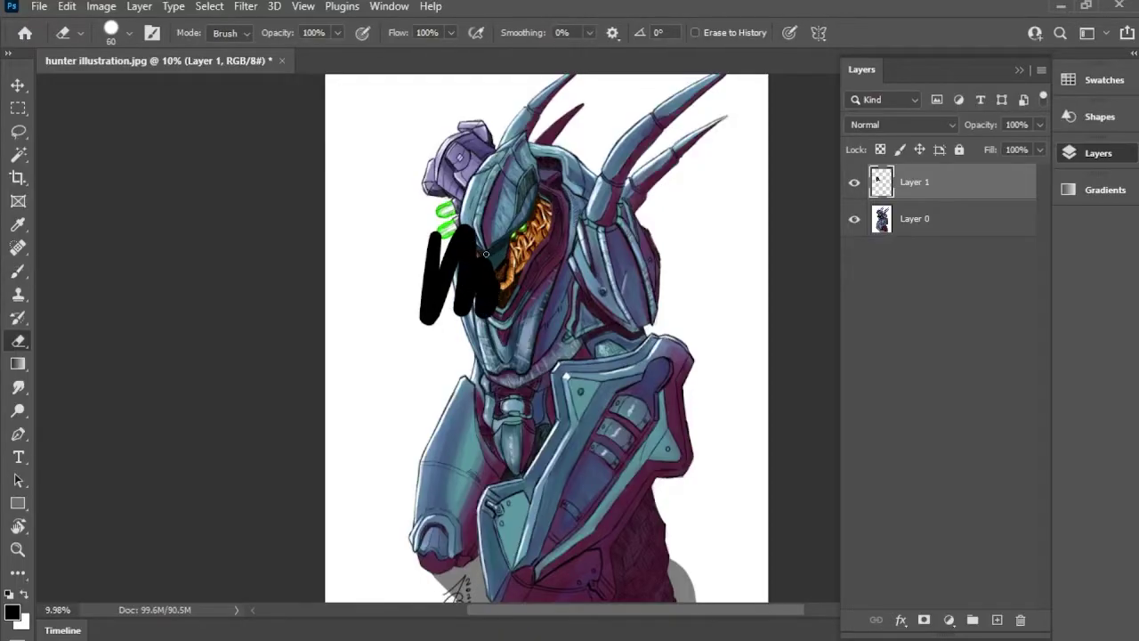
- Erase the black scribble from the robot's face on Layer 1 with the Eraser
mouse_move(472, 234)
left_mouse_down()
mouse_move(500, 290)
mouse_move(459, 276)
mouse_move(449, 294)
mouse_move(438, 263)
mouse_move(431, 280)
mouse_move(416, 272)
left_mouse_up()
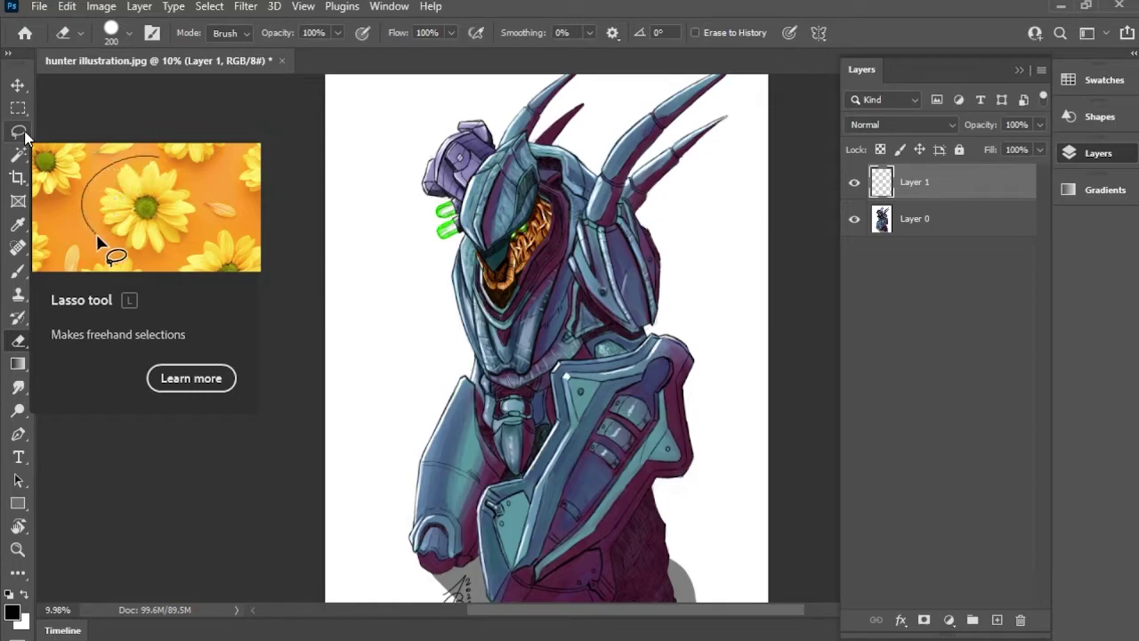
- Choose the freehand Lasso tool and zoom in on the robot's face
left_click(24, 133)
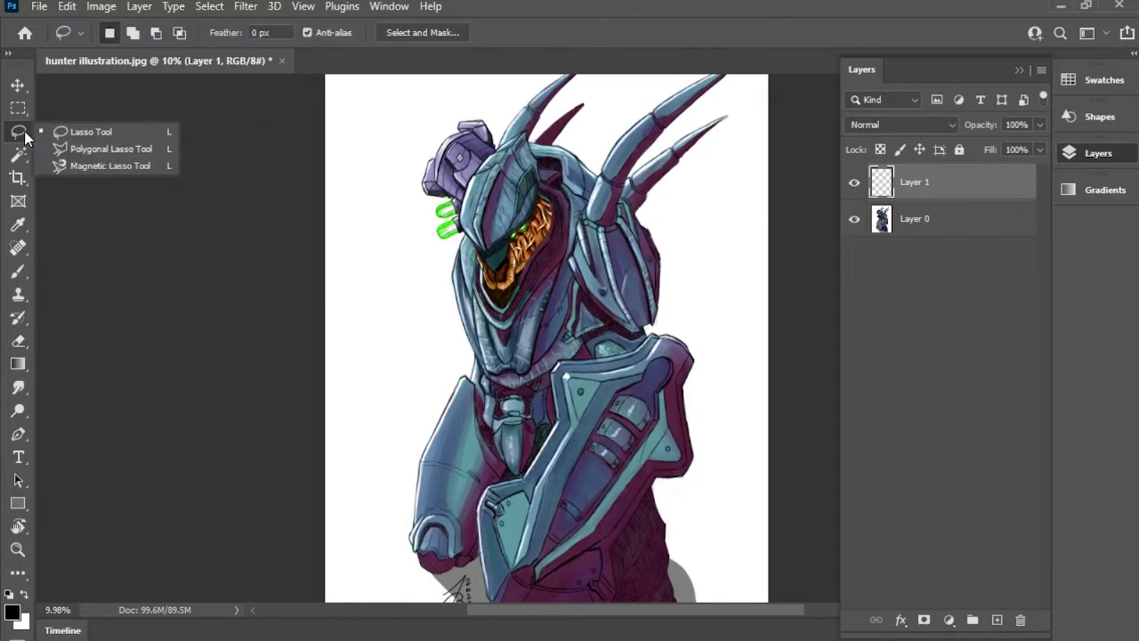
left_click(166, 135)
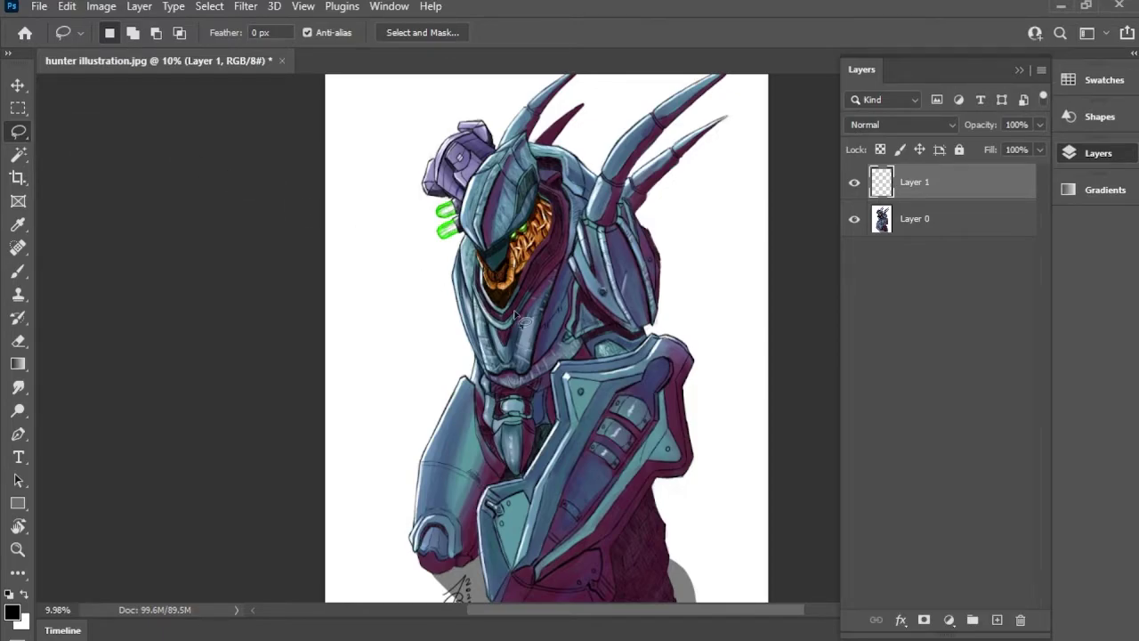
key("z")
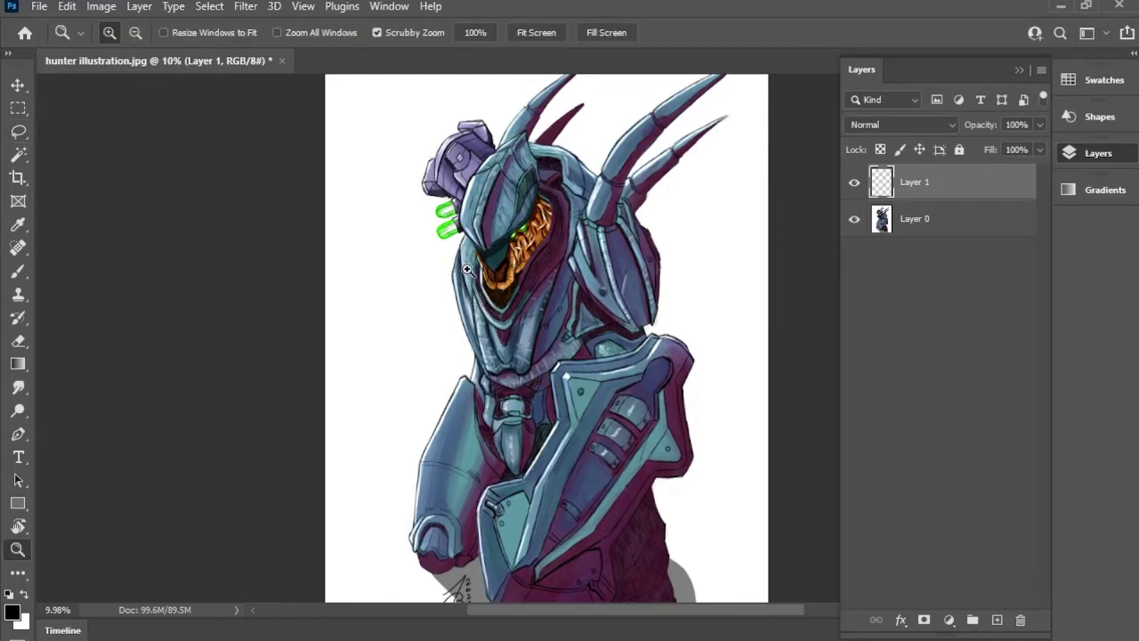
left_click_drag(512, 273, 576, 281)
- Pan to the shoulder armour, lasso the shoulder plate, and Alt-subtract its top-right edge
key("l")
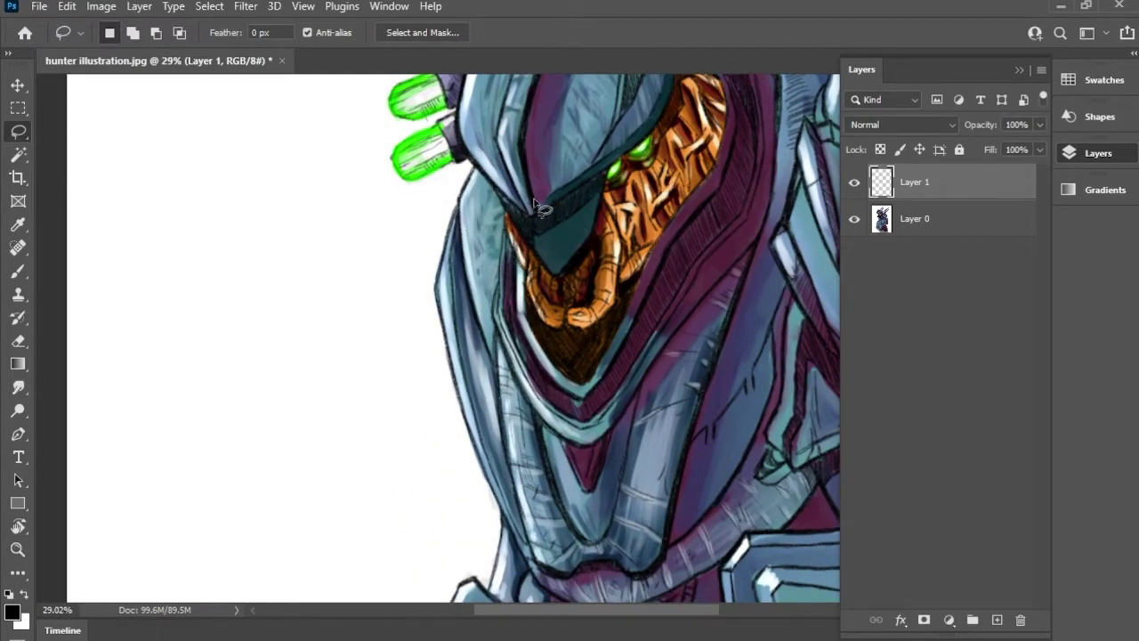
left_click_drag(534, 203, 513, 251)
left_click_drag(657, 180, 509, 311)
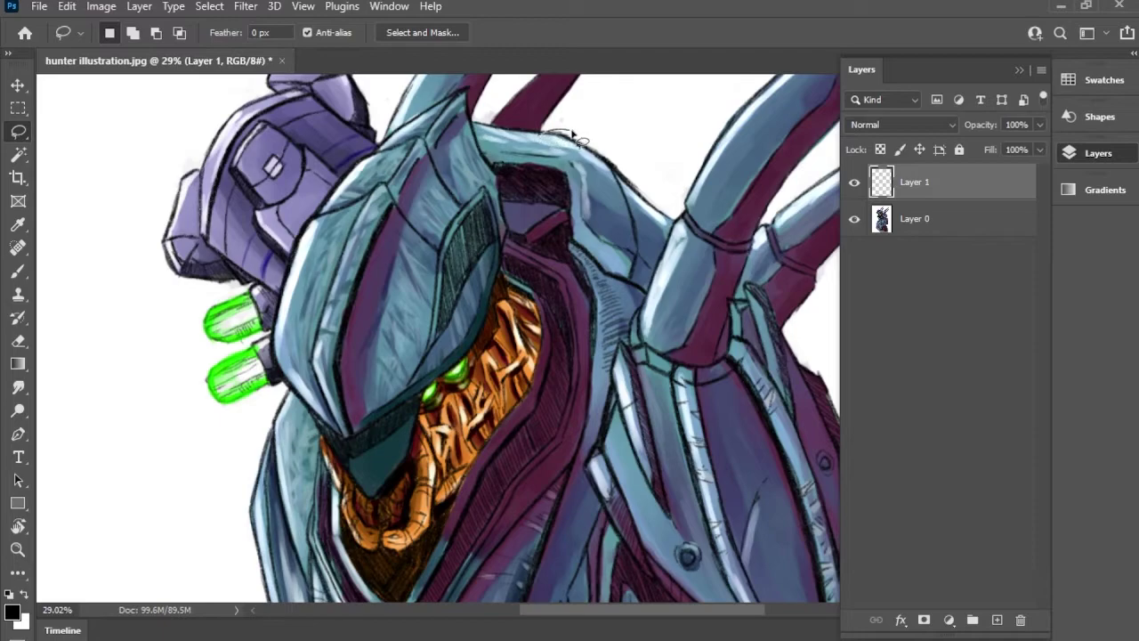
left_click_drag(525, 180, 538, 133)
key("alt")
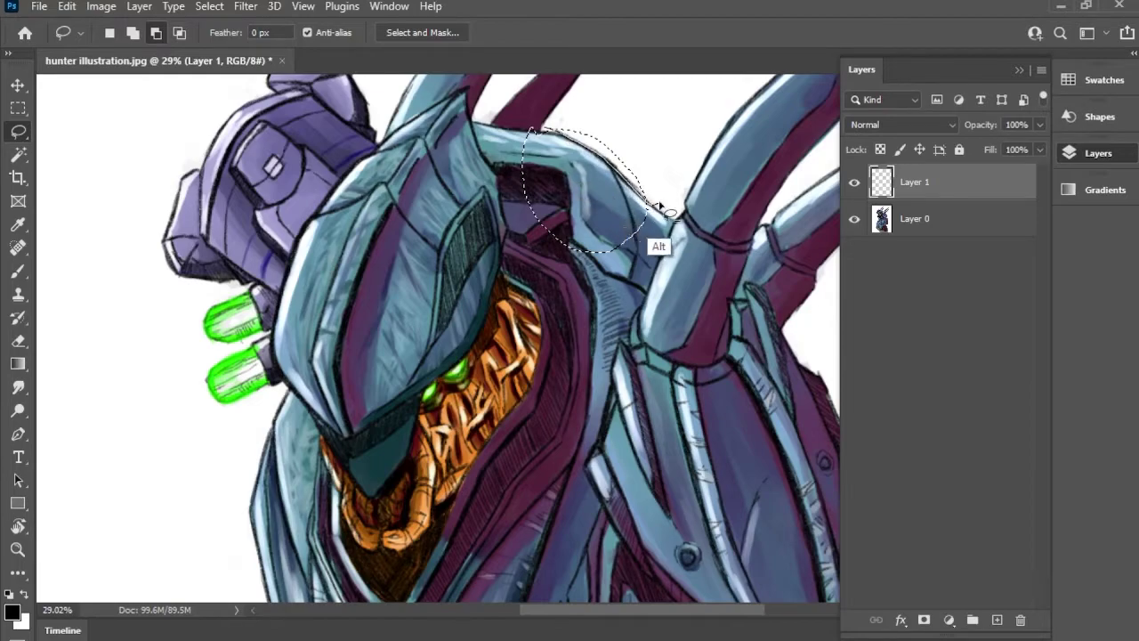
mouse_move(656, 206)
left_mouse_down()
mouse_move(597, 116)
mouse_move(547, 147)
left_mouse_up()
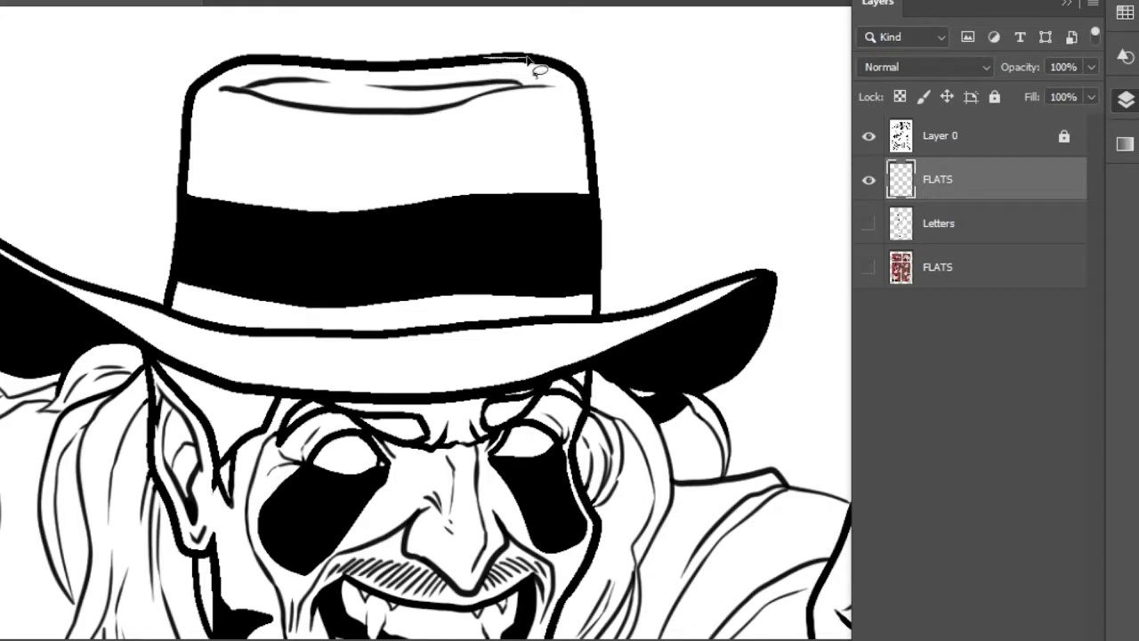
- Lasso the hat's right edge, subtract a region along the hair, and brush peach inside the selection
mouse_move(583, 88)
left_mouse_down()
mouse_move(598, 317)
mouse_move(663, 322)
mouse_move(650, 311)
mouse_move(756, 267)
mouse_move(776, 281)
mouse_move(755, 353)
mouse_move(702, 397)
mouse_move(724, 417)
mouse_move(726, 485)
mouse_move(783, 479)
mouse_move(791, 491)
mouse_move(730, 577)
mouse_move(465, 580)
mouse_move(322, 286)
mouse_move(384, 96)
mouse_move(411, 66)
mouse_move(485, 67)
left_mouse_up()
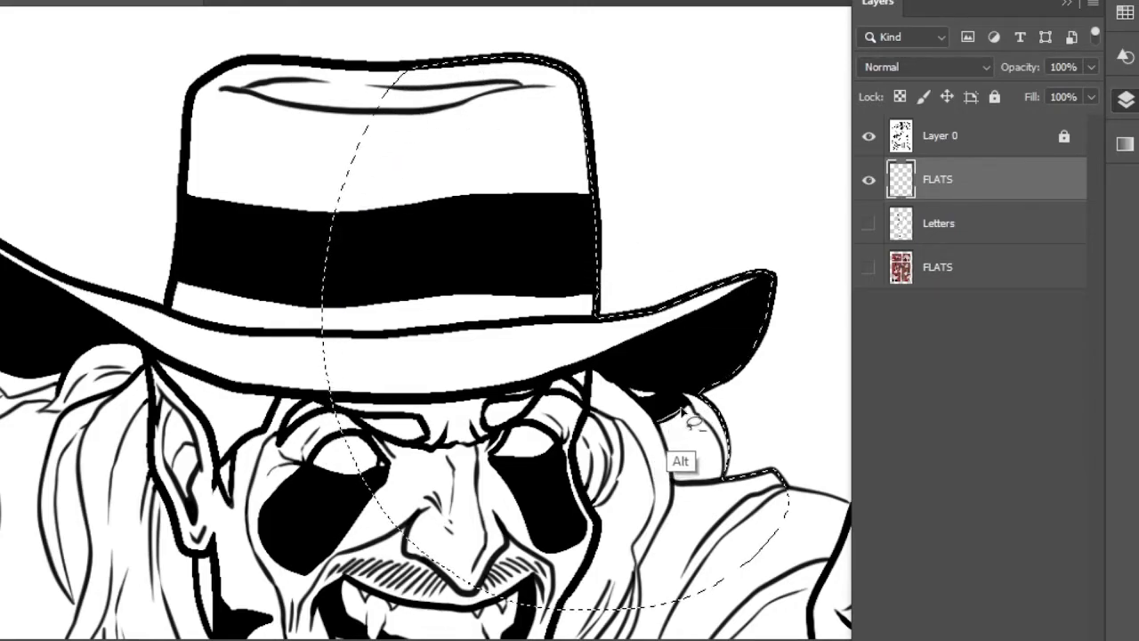
mouse_move(682, 402)
left_mouse_down()
mouse_move(731, 486)
mouse_move(720, 475)
mouse_move(674, 485)
mouse_move(657, 421)
mouse_move(680, 405)
left_mouse_up()
key("b")
mouse_move(437, 44)
left_mouse_down()
mouse_move(311, 372)
mouse_move(475, 100)
mouse_move(572, 26)
left_mouse_up()
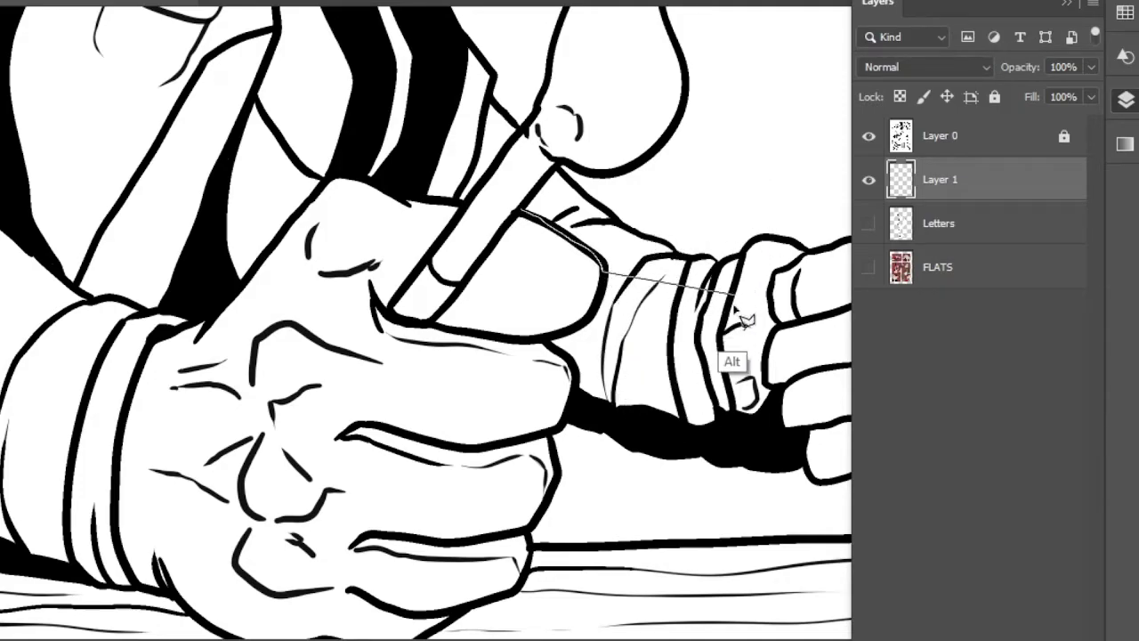
- Outline the thumb and back of the hand, brush beige inside, then deselect with Ctrl+D
mouse_move(614, 289)
left_mouse_down()
mouse_move(614, 303)
mouse_move(553, 340)
left_mouse_up()
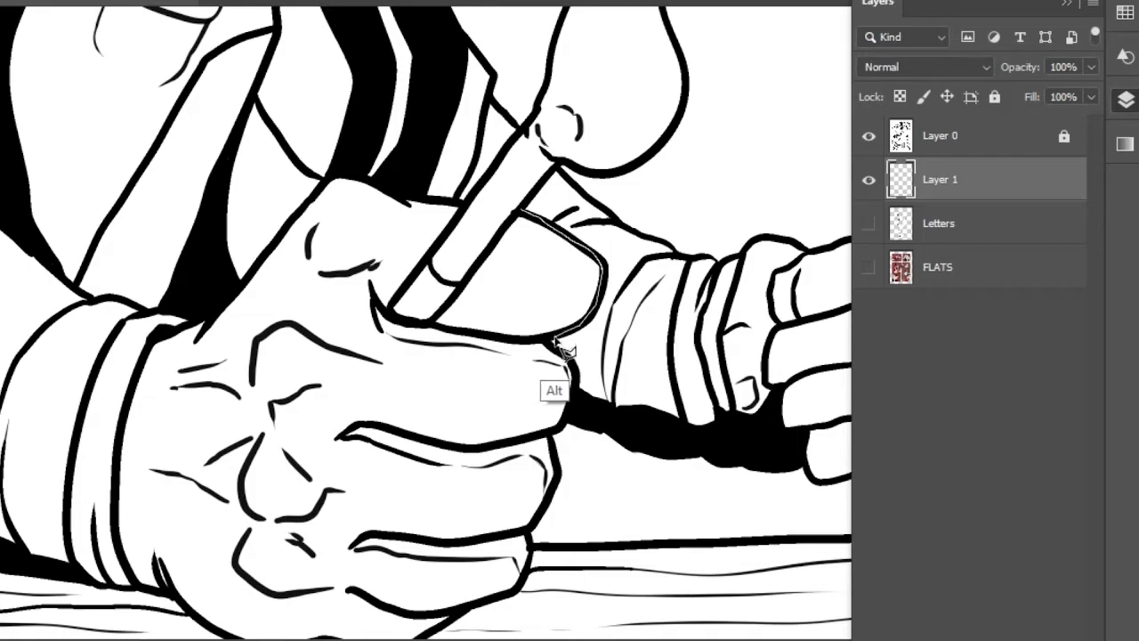
mouse_move(562, 349)
left_mouse_down()
mouse_move(457, 349)
mouse_move(366, 435)
mouse_move(328, 435)
mouse_move(300, 406)
mouse_move(291, 253)
mouse_move(280, 286)
mouse_move(333, 233)
mouse_move(412, 212)
mouse_move(426, 231)
mouse_move(363, 328)
mouse_move(383, 354)
mouse_move(472, 293)
mouse_move(539, 289)
mouse_move(548, 266)
mouse_move(508, 220)
left_mouse_up()
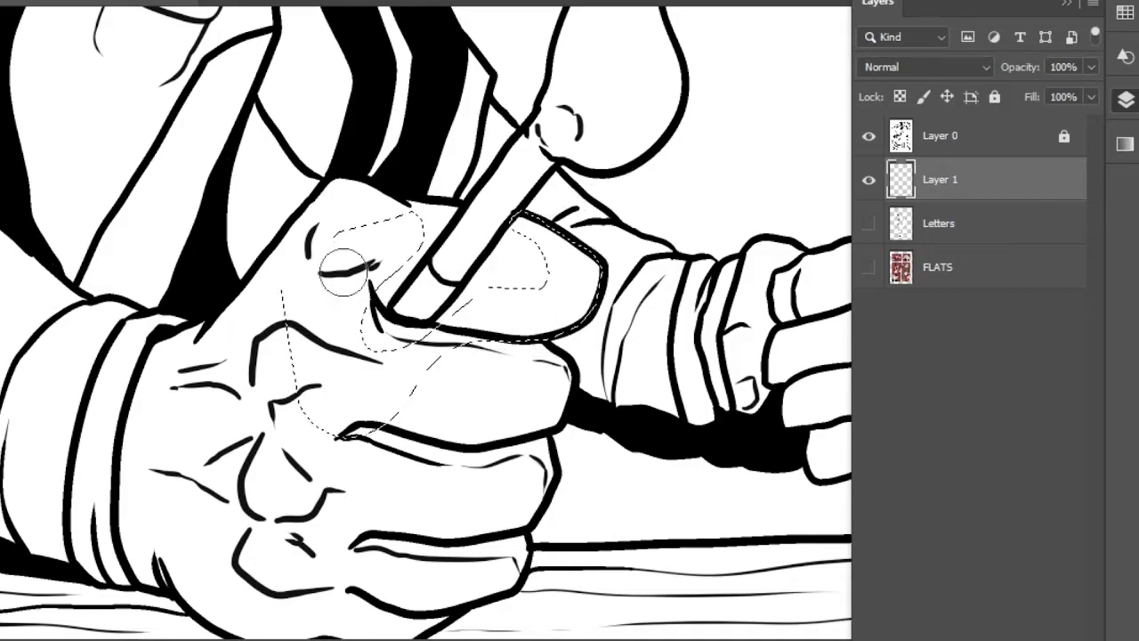
mouse_move(330, 254)
left_mouse_down()
mouse_move(307, 392)
mouse_move(325, 422)
left_mouse_up()
mouse_move(326, 213)
left_mouse_down()
mouse_move(384, 215)
mouse_move(317, 427)
mouse_move(327, 515)
mouse_move(472, 322)
mouse_move(606, 197)
mouse_move(634, 245)
left_mouse_up()
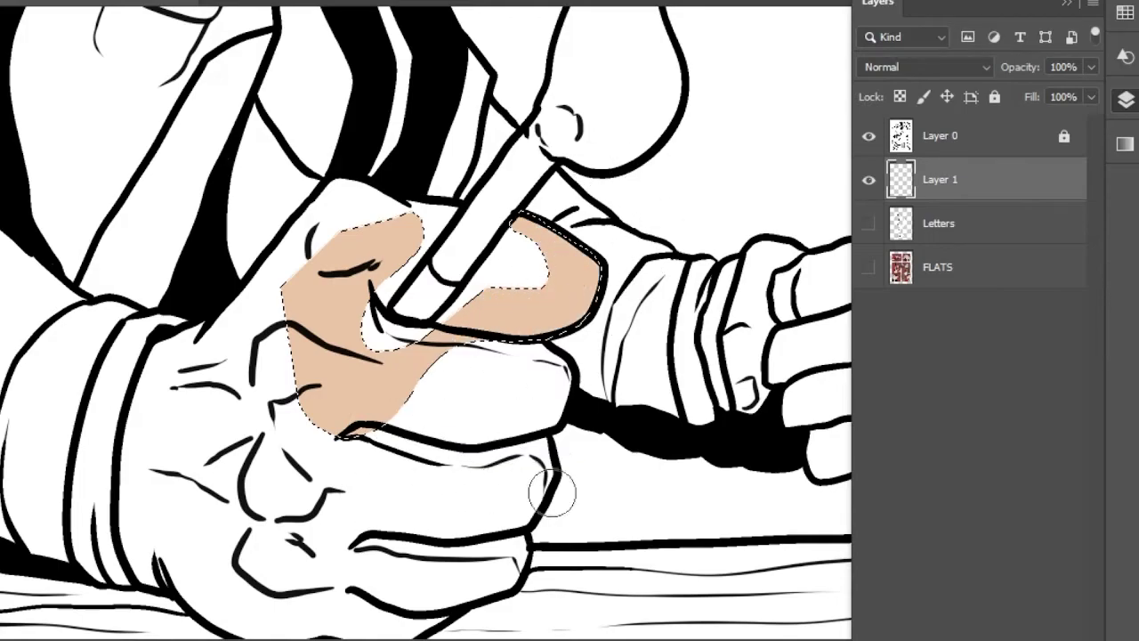
key("ctrl+d")
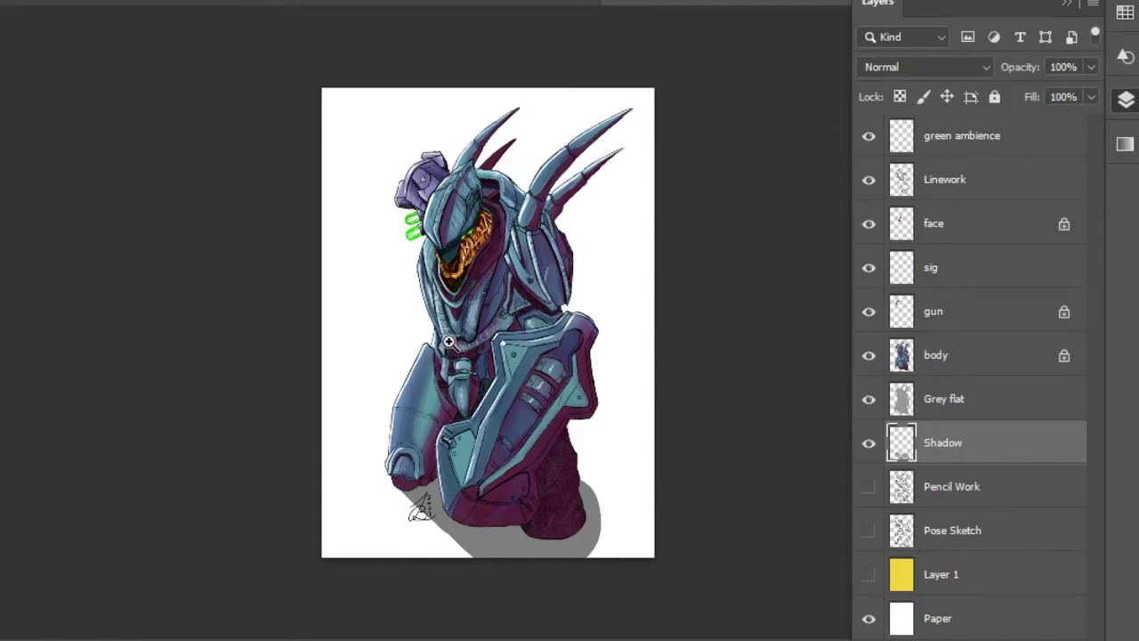
- Zoom in on the robot's head and face, panning over the helmet and lower torso
left_click_drag(449, 341, 491, 338)
left_click_drag(463, 285, 476, 331)
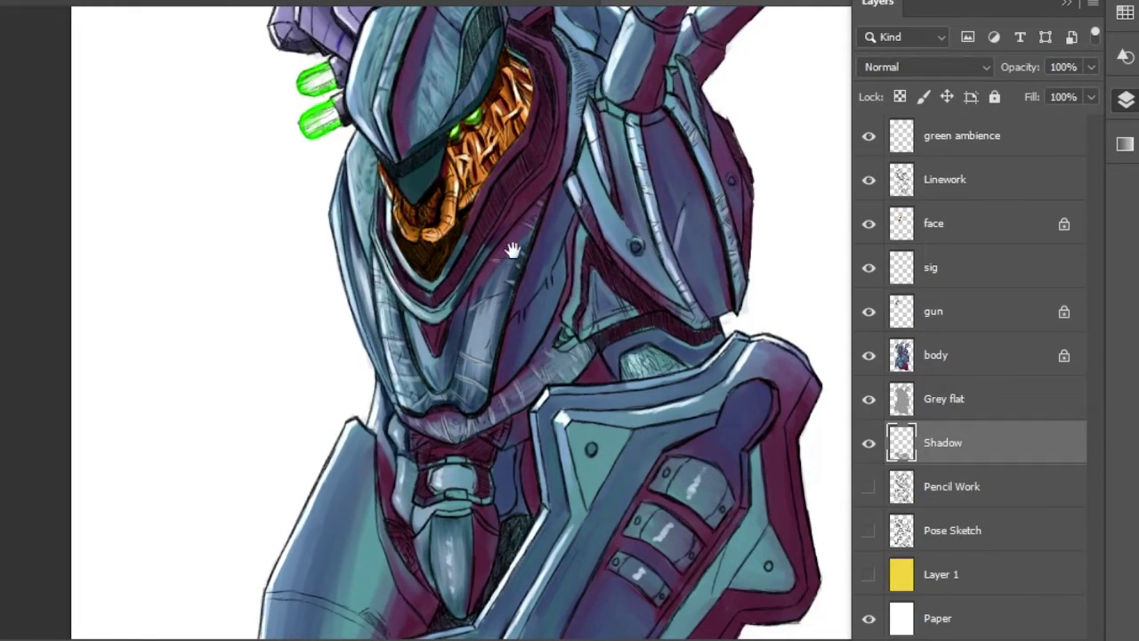
left_click_drag(551, 239, 458, 384)
scroll(368, 220, "down", 3)
scroll(368, 219, "left", 2)
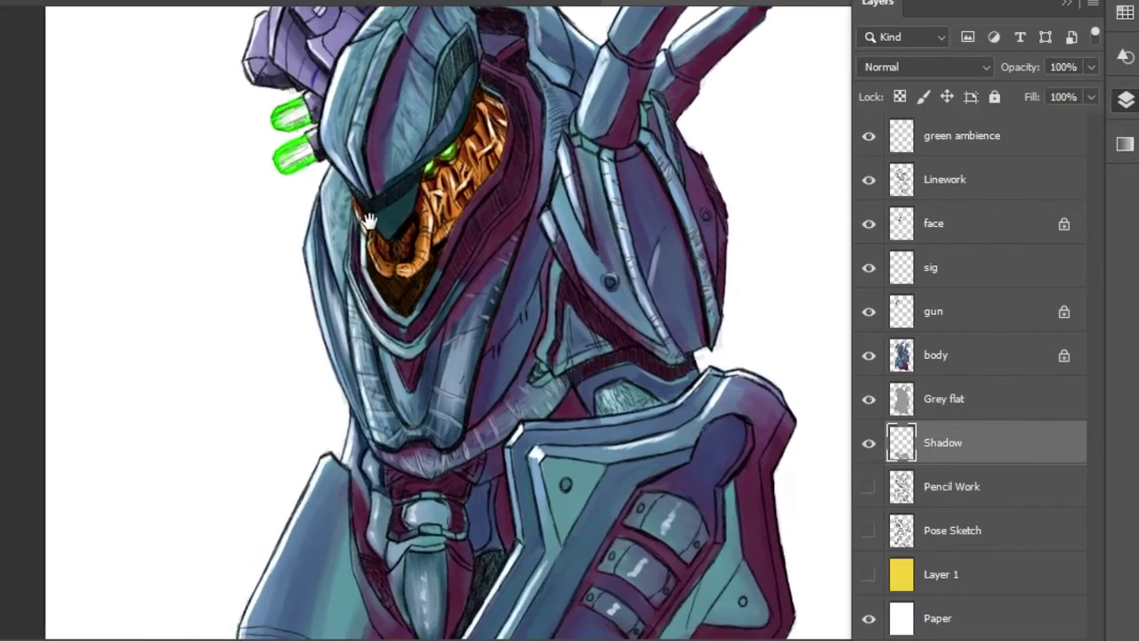
left_click_drag(434, 181, 554, 184)
left_click_drag(665, 171, 399, 427)
mouse_move(516, 140)
left_mouse_down()
mouse_move(597, 360)
mouse_move(648, 447)
left_mouse_up()
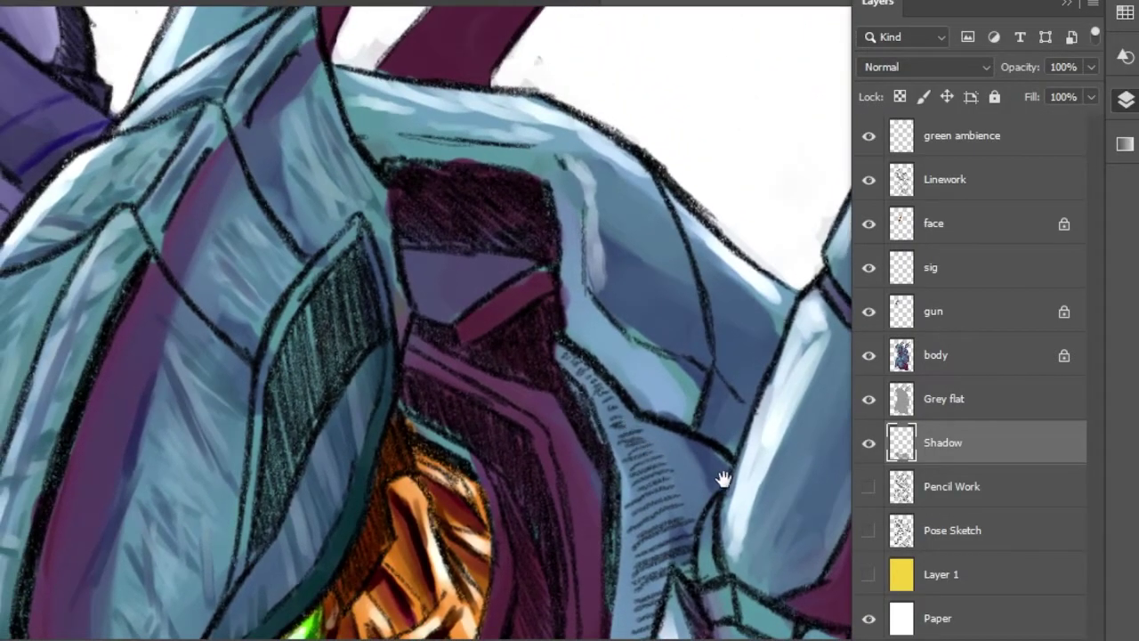
left_click_drag(722, 479, 536, 117)
- Pan across the collar, chest, shoulder armour and signature, then zoom back out to the whole canvas
left_click_drag(388, 454, 824, 71)
left_click_drag(348, 537, 605, 118)
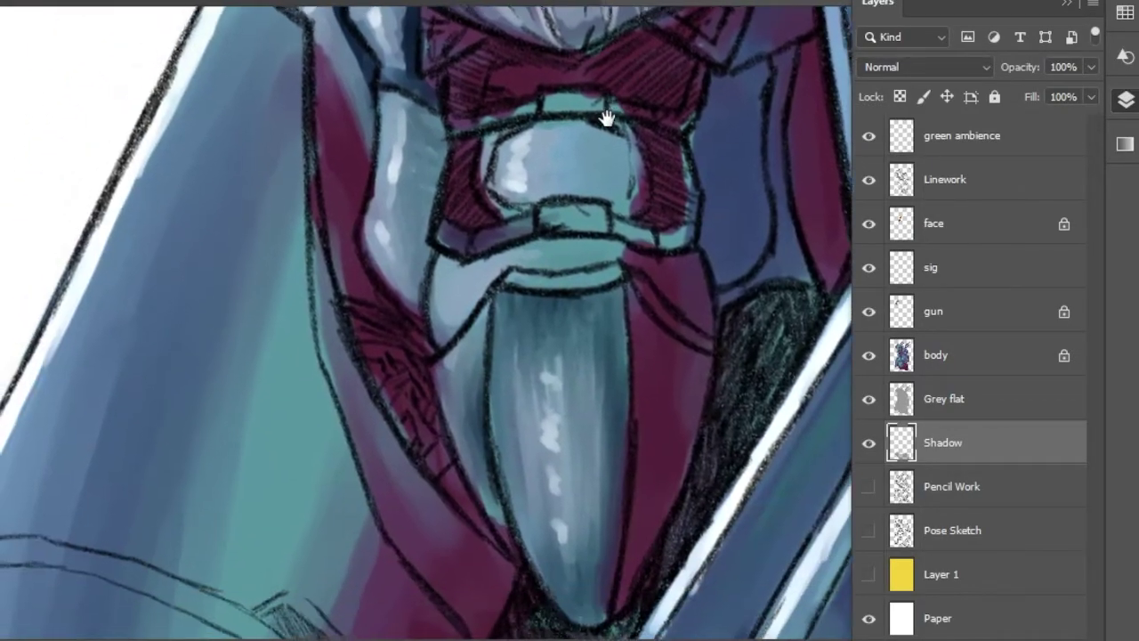
left_click_drag(519, 466, 128, 208)
left_click_drag(653, 474, 475, 323)
mouse_move(534, 470)
left_mouse_down()
mouse_move(356, 330)
mouse_move(578, 269)
left_mouse_up()
mouse_move(413, 581)
left_mouse_down()
mouse_move(439, 447)
mouse_move(389, 270)
mouse_move(790, 552)
left_mouse_up()
scroll(578, 349, "up", 5)
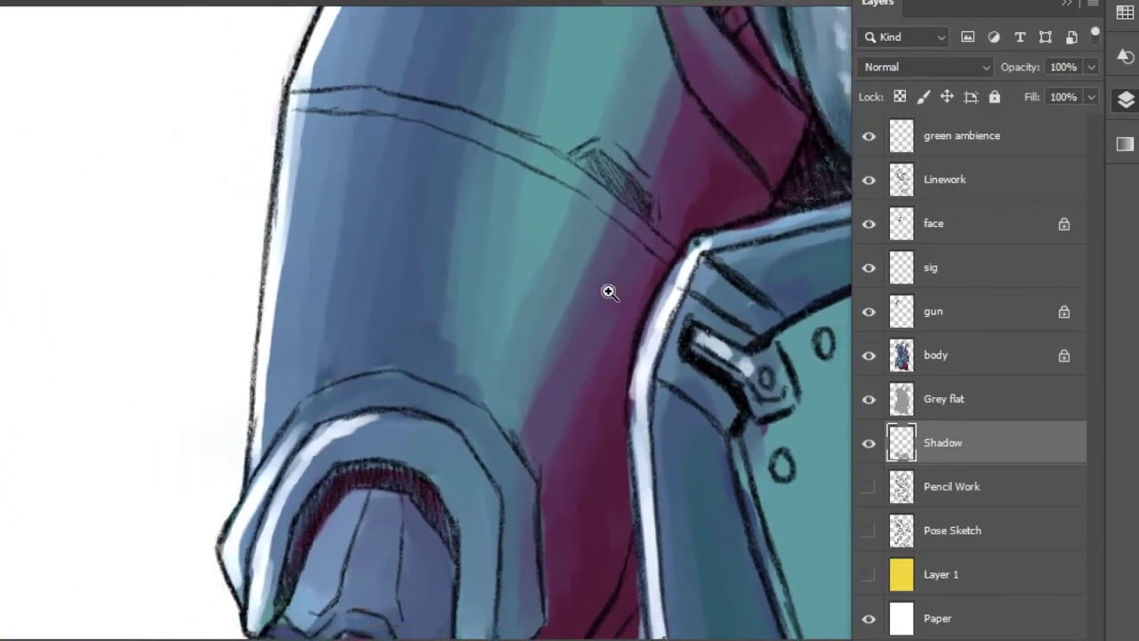
scroll(601, 238, "down", 3)
scroll(601, 238, "up", 10)
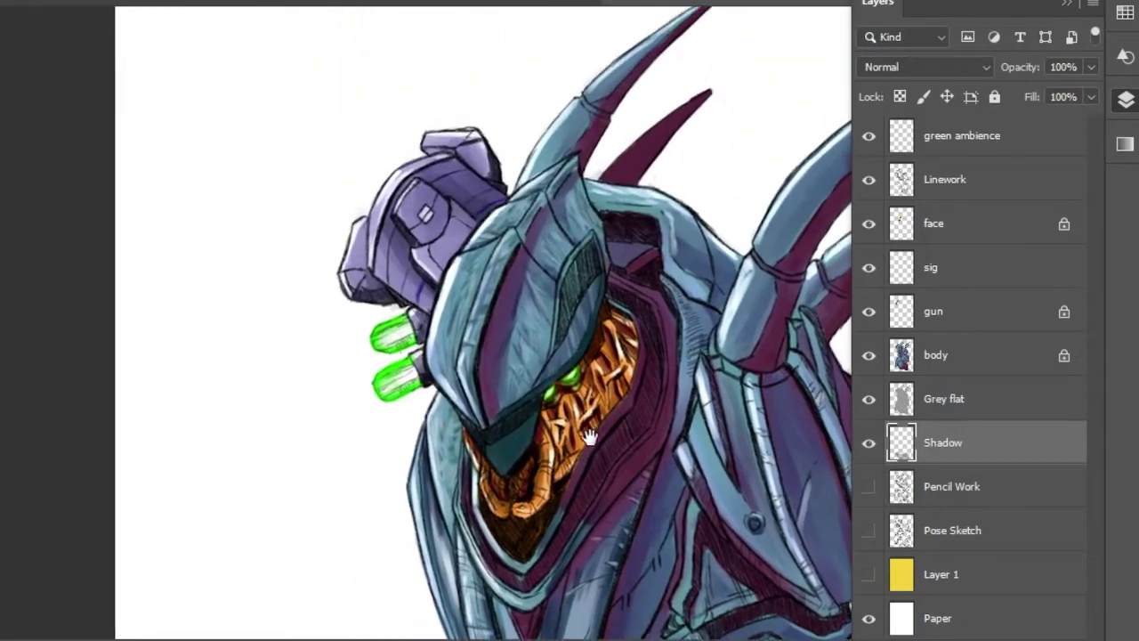
scroll(376, 173, "up", 8)
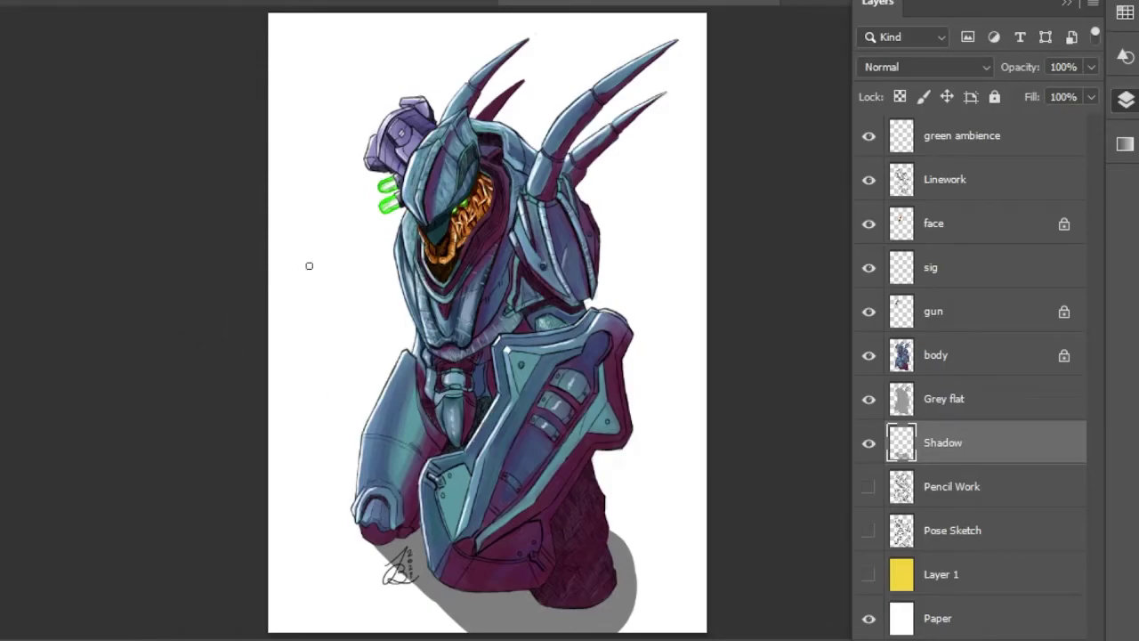
- Resize the brush up and down with the bracket keys, ending at about 108 px
key("bracketright")
key("bracketright")
key("bracketright")
key("bracketright")
key("bracketright")
key("bracketright")
key("bracketright")
key("bracketright")
key("bracketleft")
key("bracketleft")
key("bracketleft")
key("bracketleft")
key("bracketleft")
key("bracketleft")
key("bracketleft")
key("bracketleft")
key("bracketright")
key("bracketright")
key("bracketright")
key("bracketright")
key("bracketright")
key("bracketleft")
key("bracketleft")
key("bracketleft")
key("bracketleft")
key("bracketleft")
key("bracketleft")
key("bracketleft")
key("bracketright")
key("bracketright")
key("bracketright")
key("bracketright")
key("bracketright")
key("bracketright")
key("bracketright")
key("bracketright")
key("bracketright")
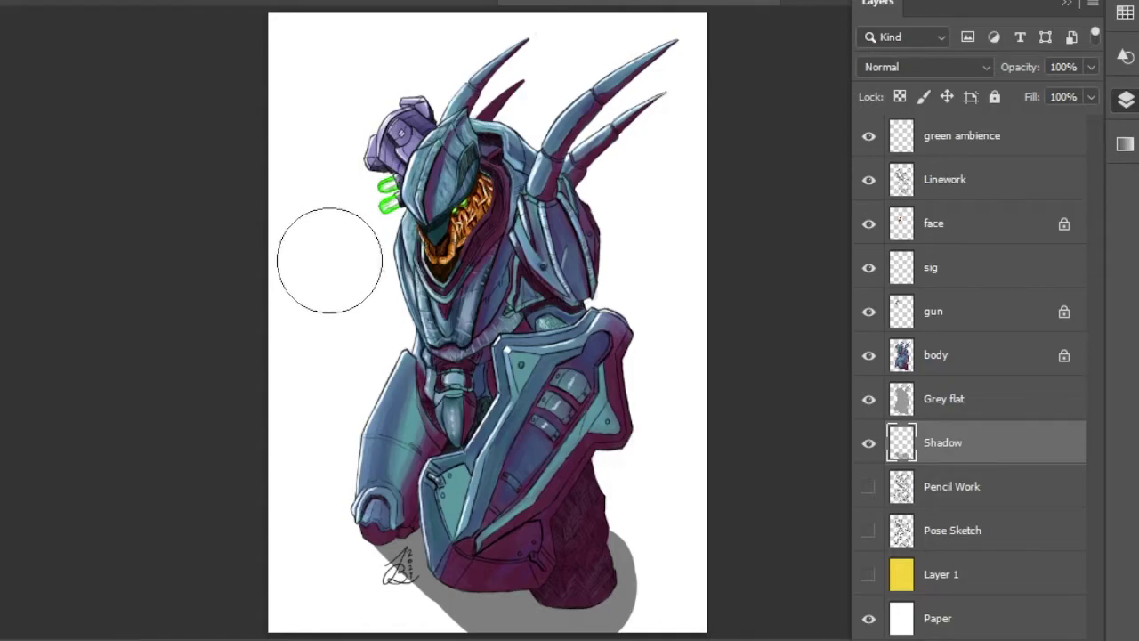
- Paint two hard yellow dabs beside the robot, then soften the brush and add two soft dabs
left_click(329, 260)
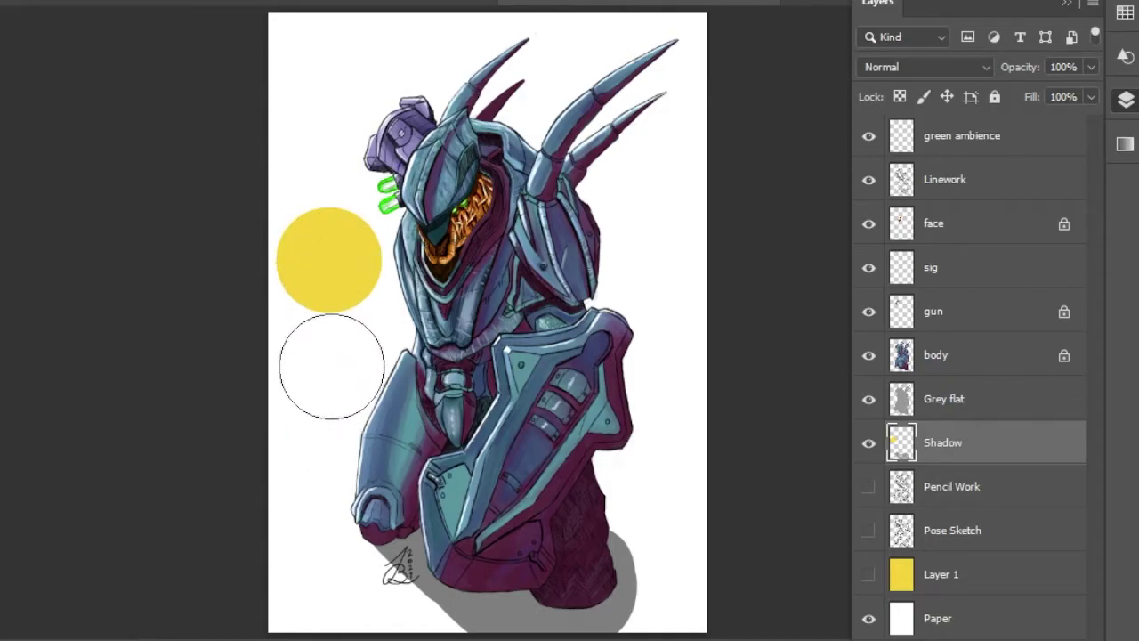
left_click(323, 364)
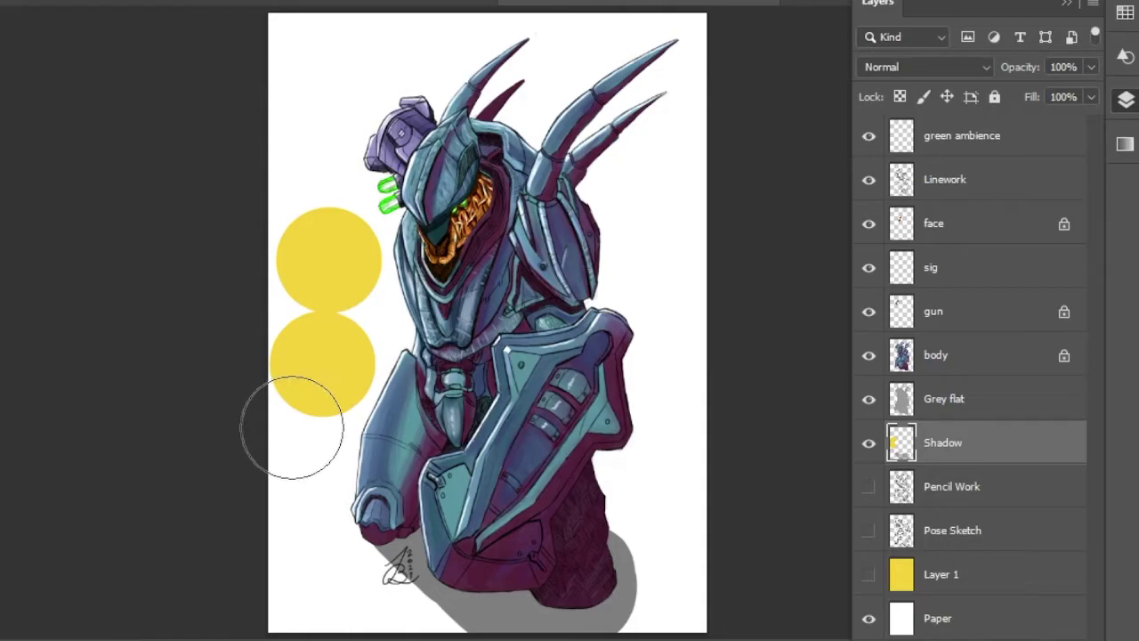
key("bracketleft")
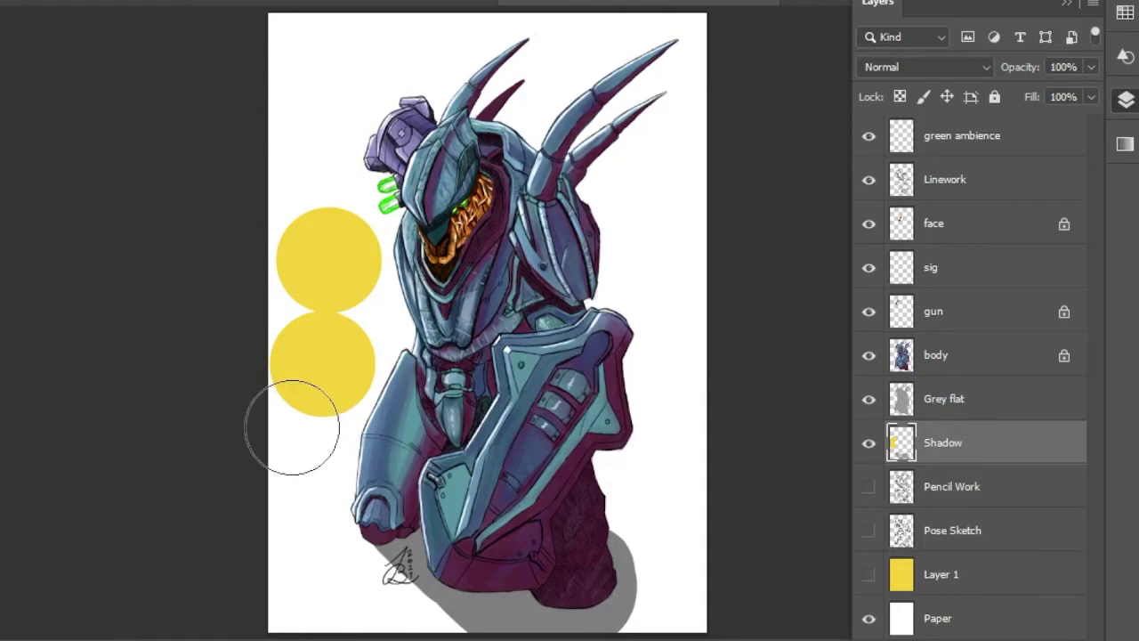
left_click(308, 469)
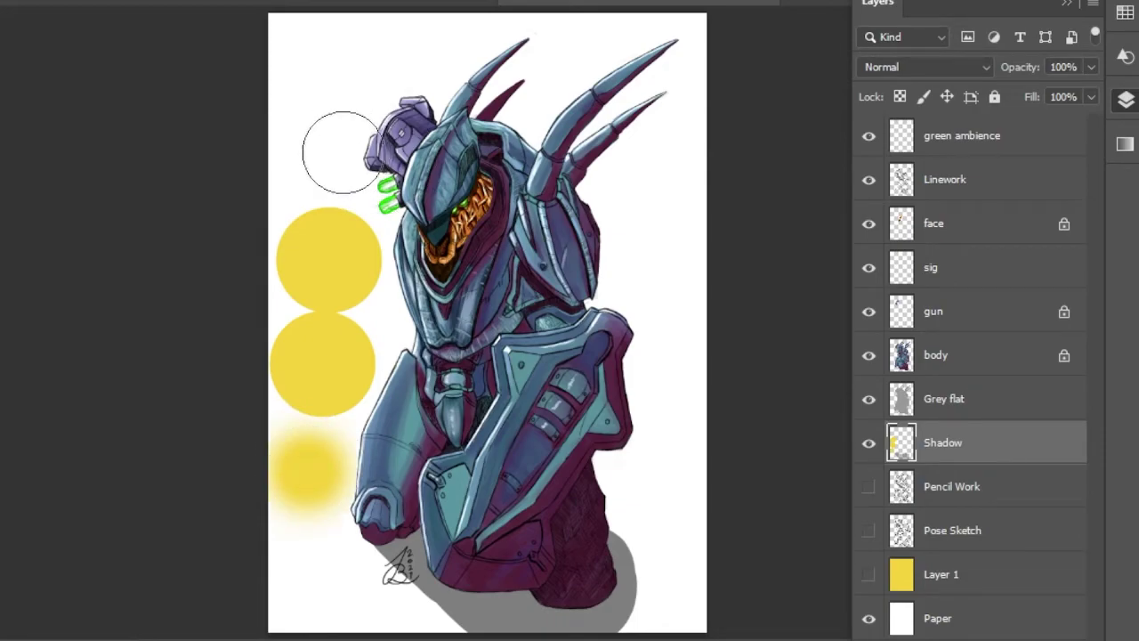
left_click(311, 144)
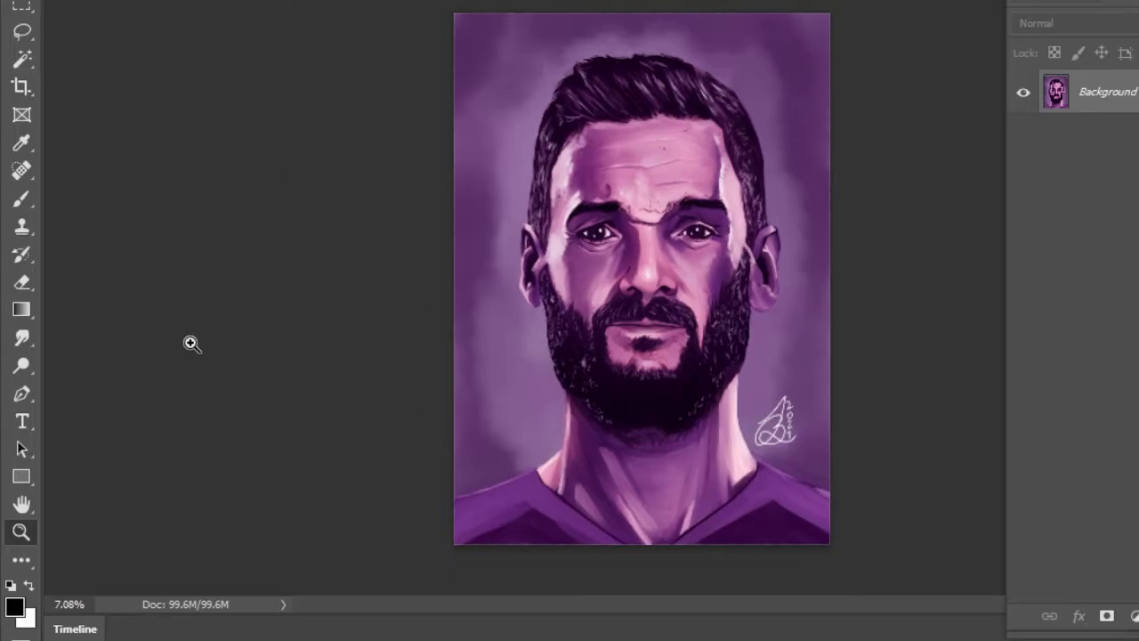
- Open and cancel the foreground colour picker, then swap foreground and background colours several times
left_click(15, 606)
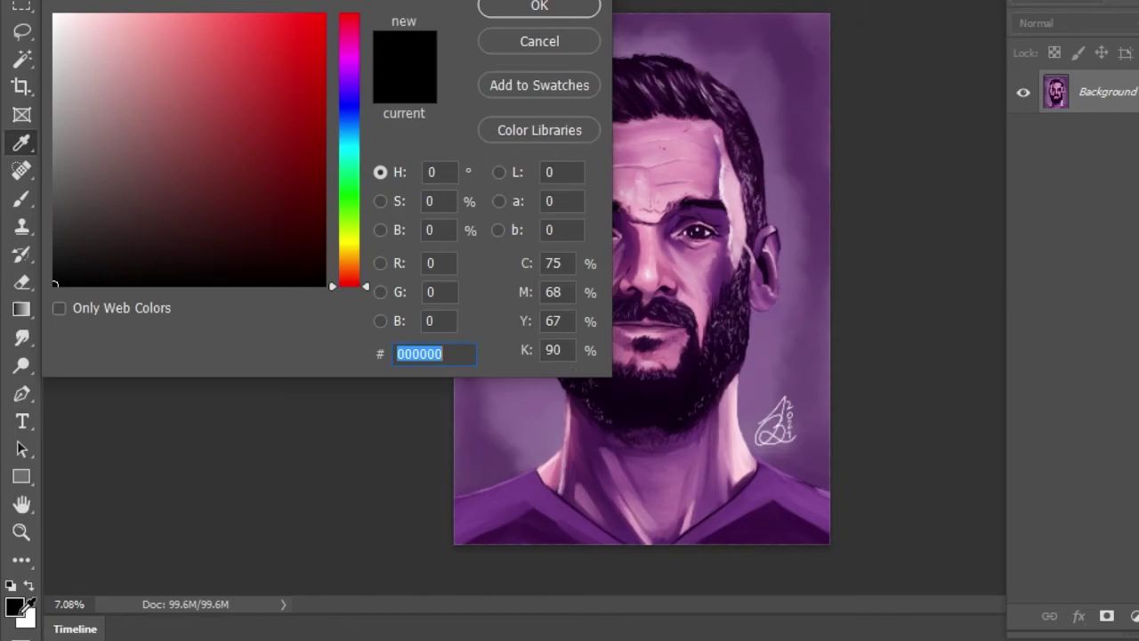
key("Escape")
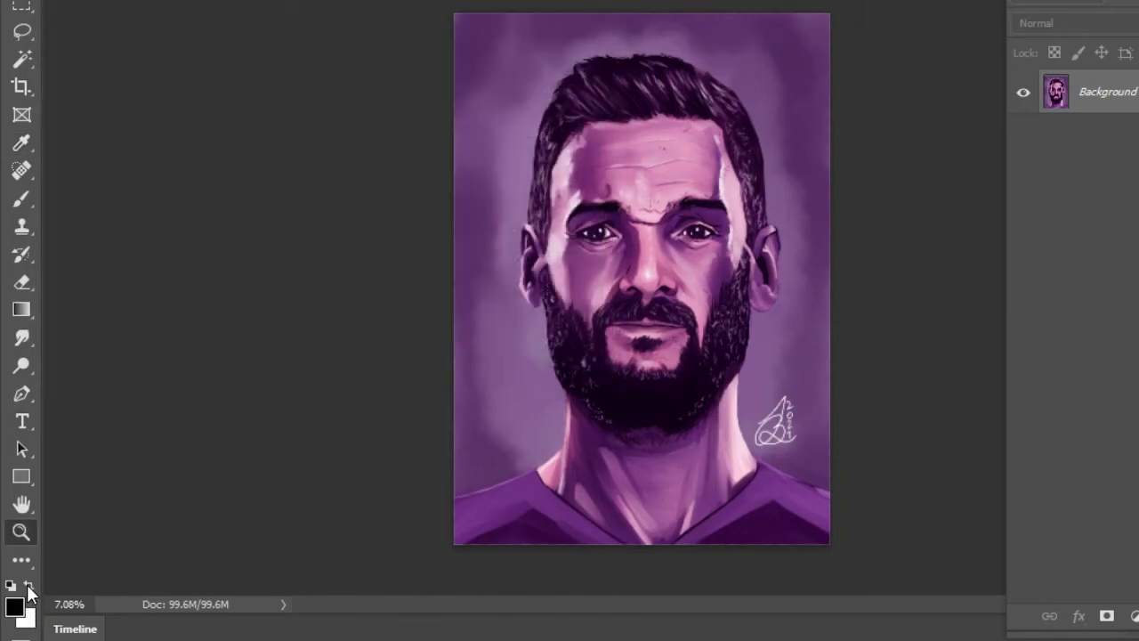
left_click(30, 585)
left_click(31, 585)
left_click(30, 585)
left_click(30, 584)
left_click(30, 584)
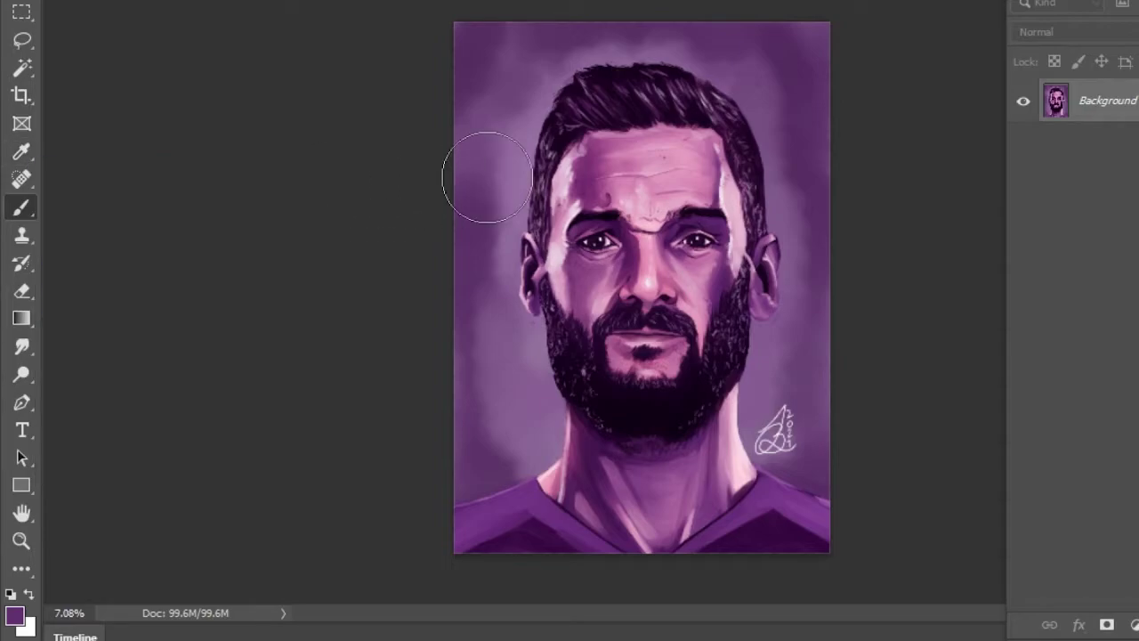
- Alt-sample pink and dark purple from the portrait and dab them onto the forehead
key("alt")
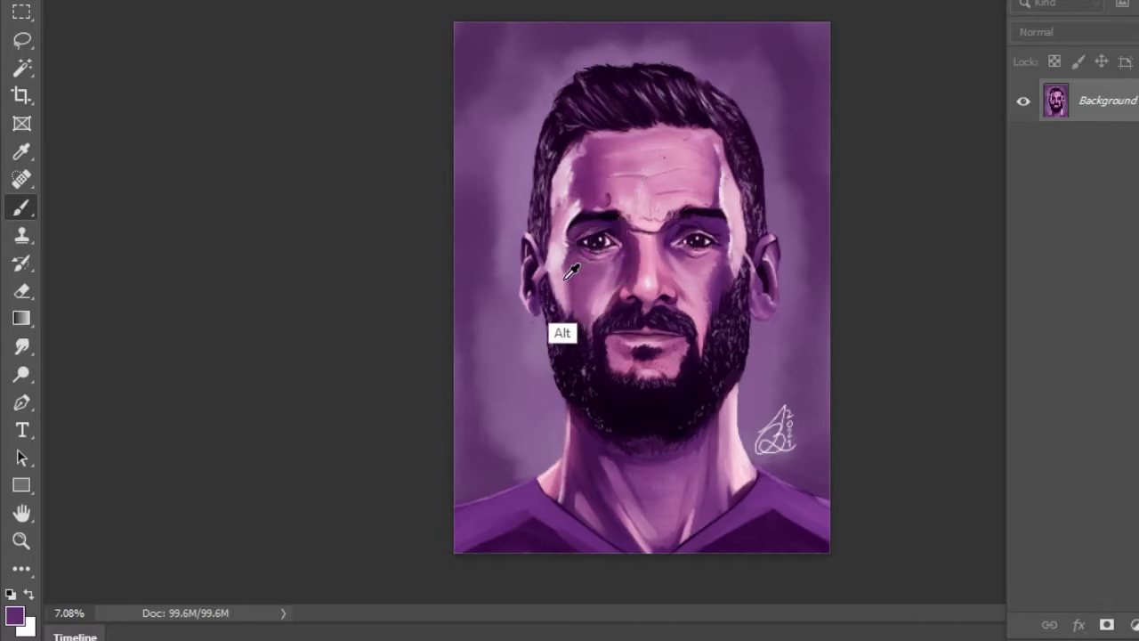
left_click(624, 184, "alt")
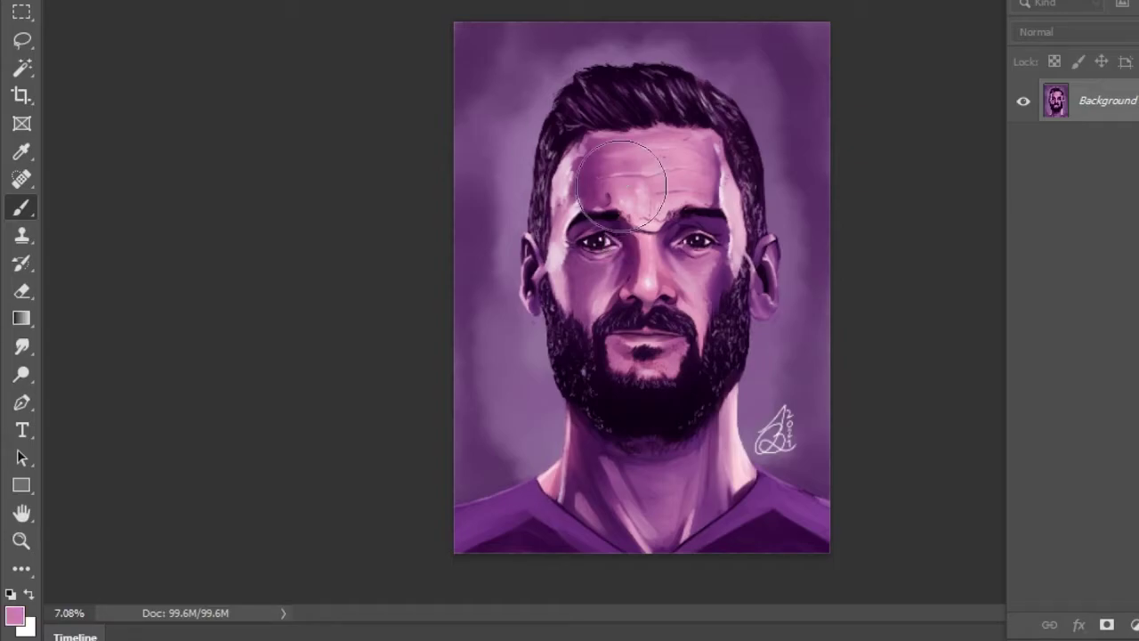
mouse_move(649, 169)
left_mouse_down()
mouse_move(636, 151)
mouse_move(625, 160)
mouse_move(663, 182)
mouse_move(614, 181)
mouse_move(614, 192)
mouse_move(669, 209)
left_mouse_up()
left_click(603, 180, "alt")
left_click(698, 238, "alt")
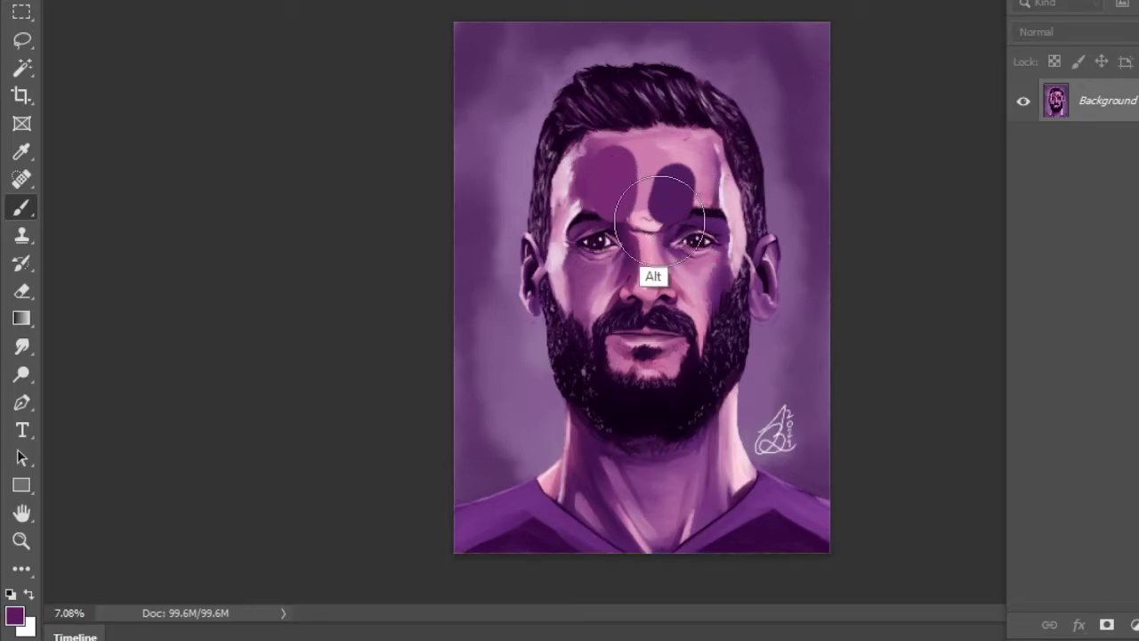
left_click(654, 218, "alt")
left_click(639, 210)
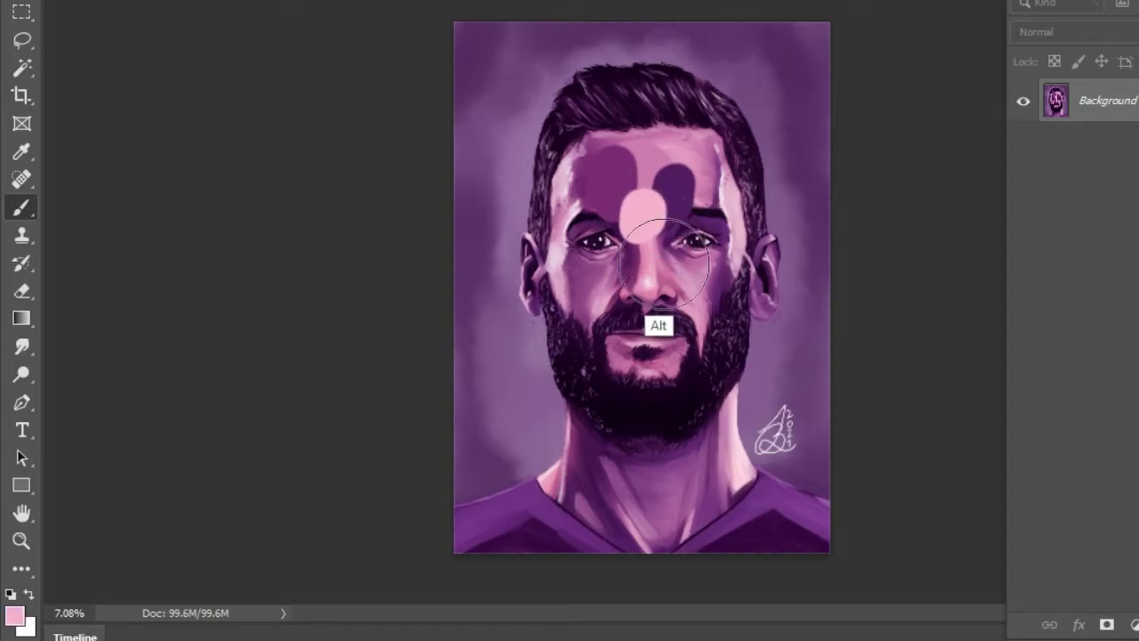
left_click(636, 240, "alt")
left_click(619, 218)
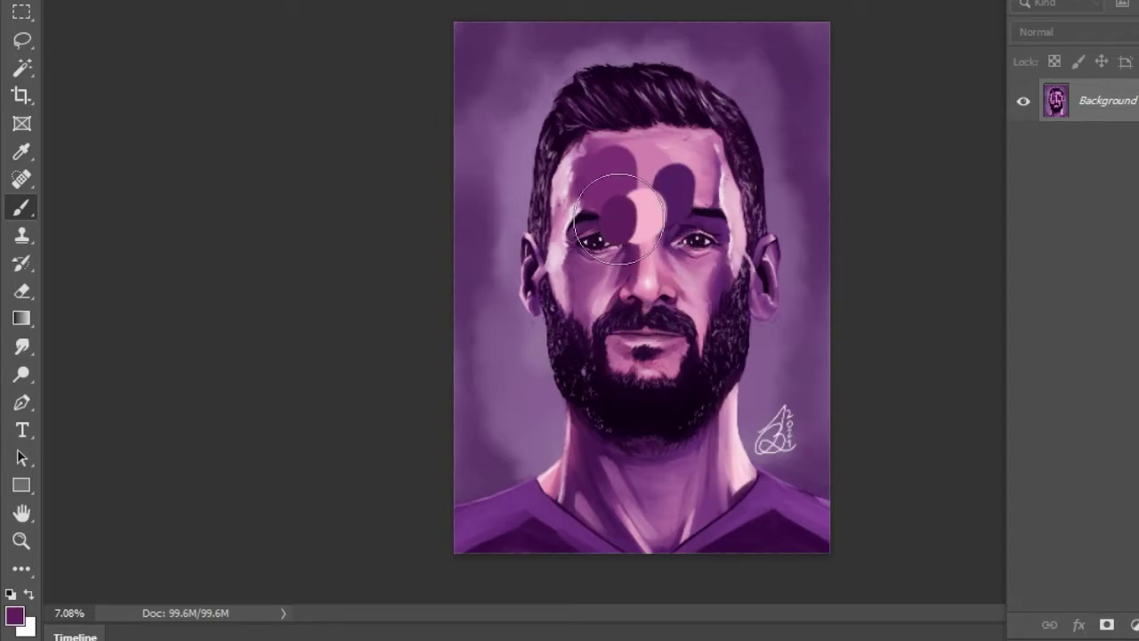
- Set the foreground painting colour to purple 823c7e in the Color Picker
left_click(14, 614)
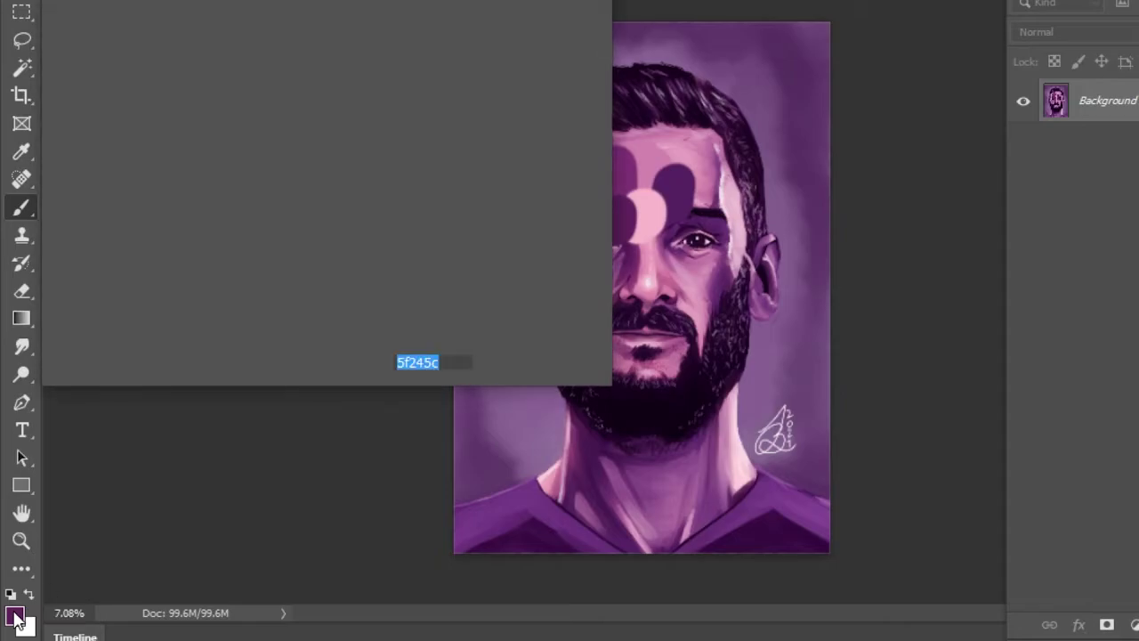
left_click(200, 156)
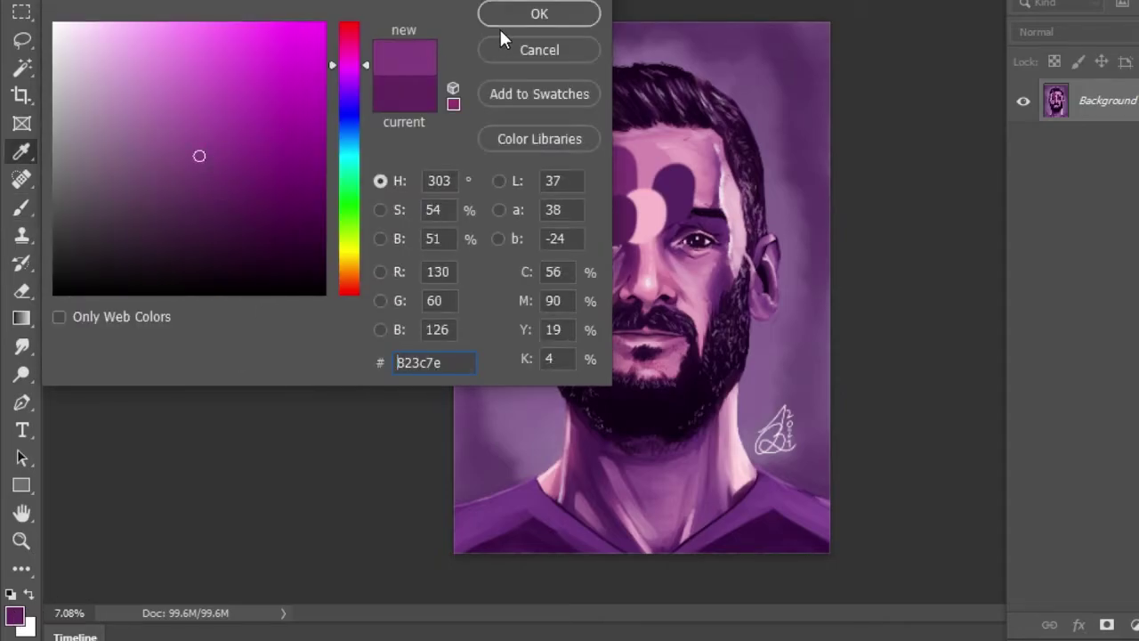
left_click(538, 15)
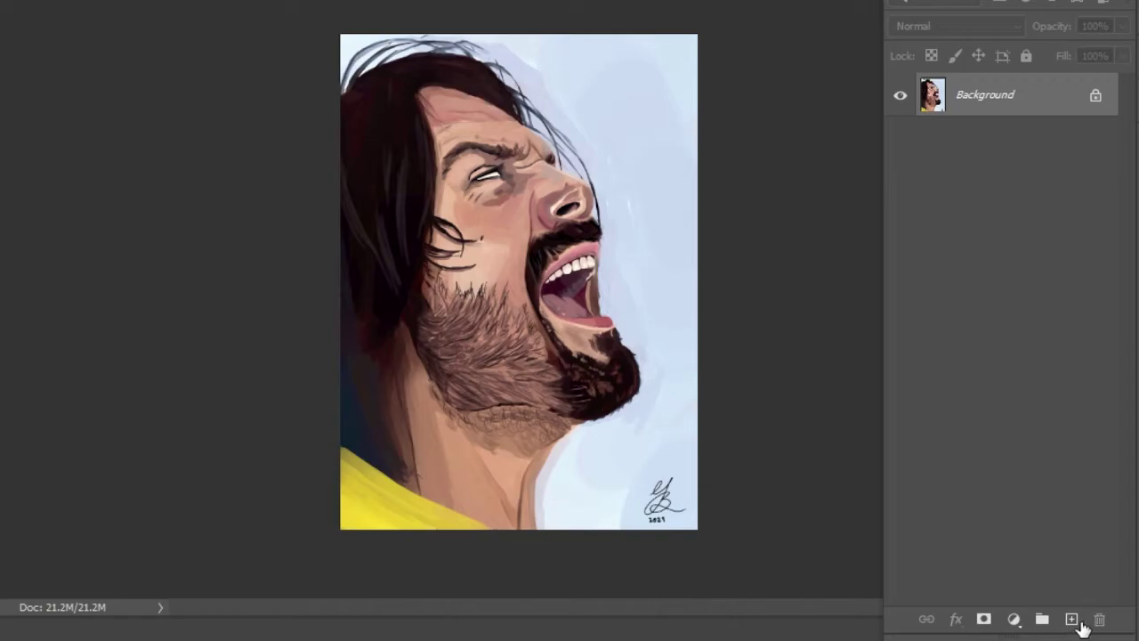
- Add an empty Layer 1, then start another new layer named 'Layer of DEATH' with Ctrl+Shift+N
left_click(1071, 618)
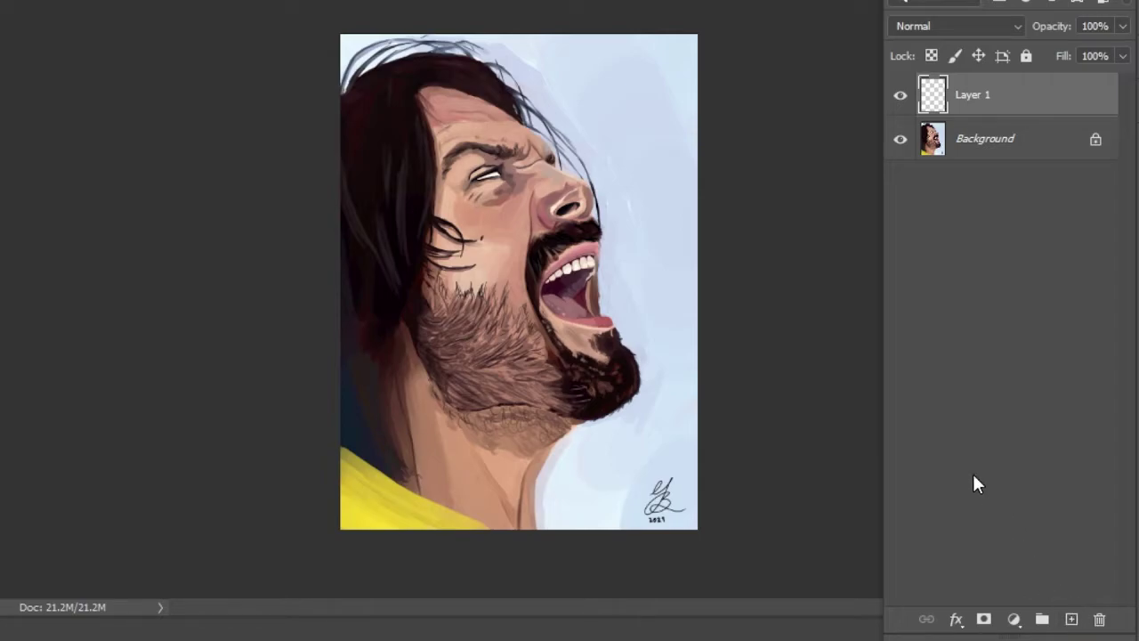
key("v")
key("ctrl+shift+n")
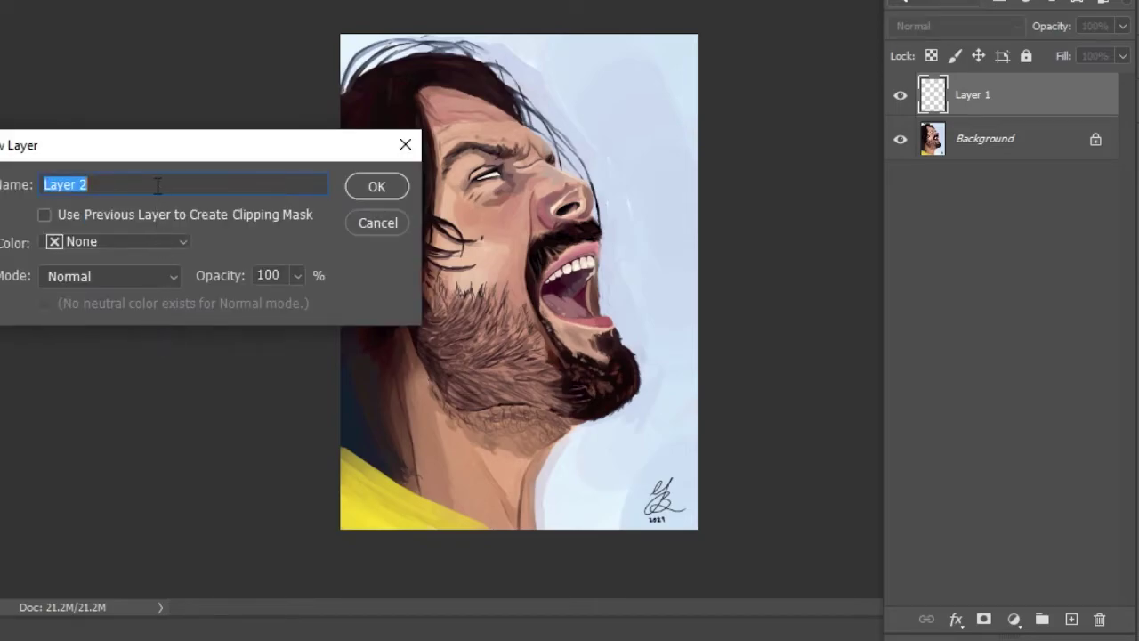
left_click_drag(160, 147, 302, 176)
type("Lay")
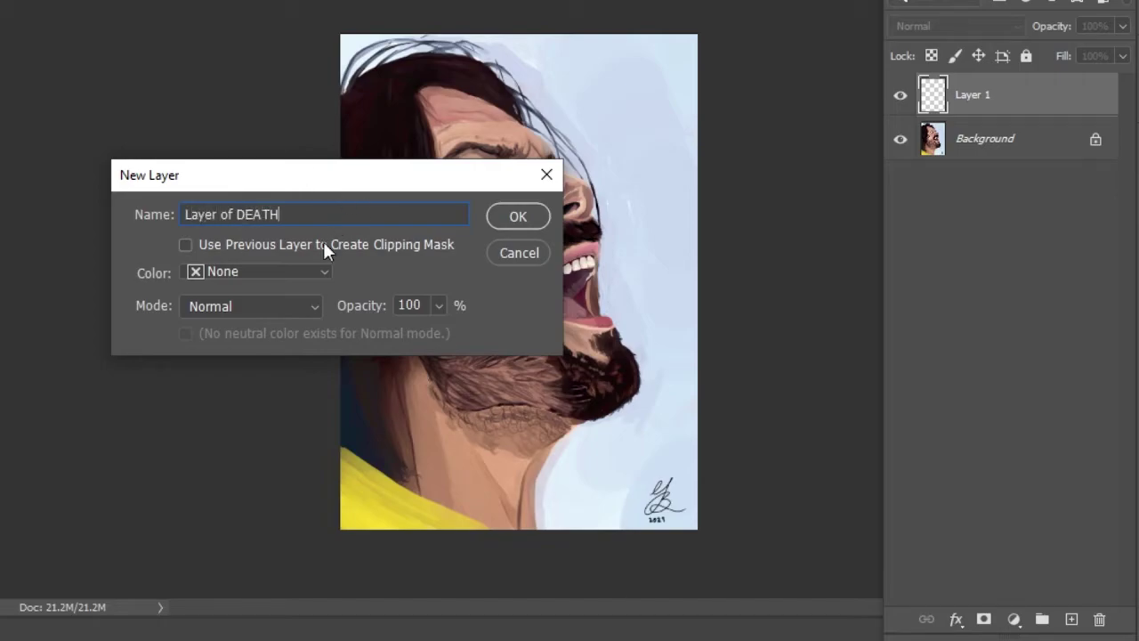
- Give the new layer a Red colour label, 69% opacity and Multiply blend mode
left_click(305, 271)
left_click(256, 333)
left_click(253, 316)
left_click(300, 287)
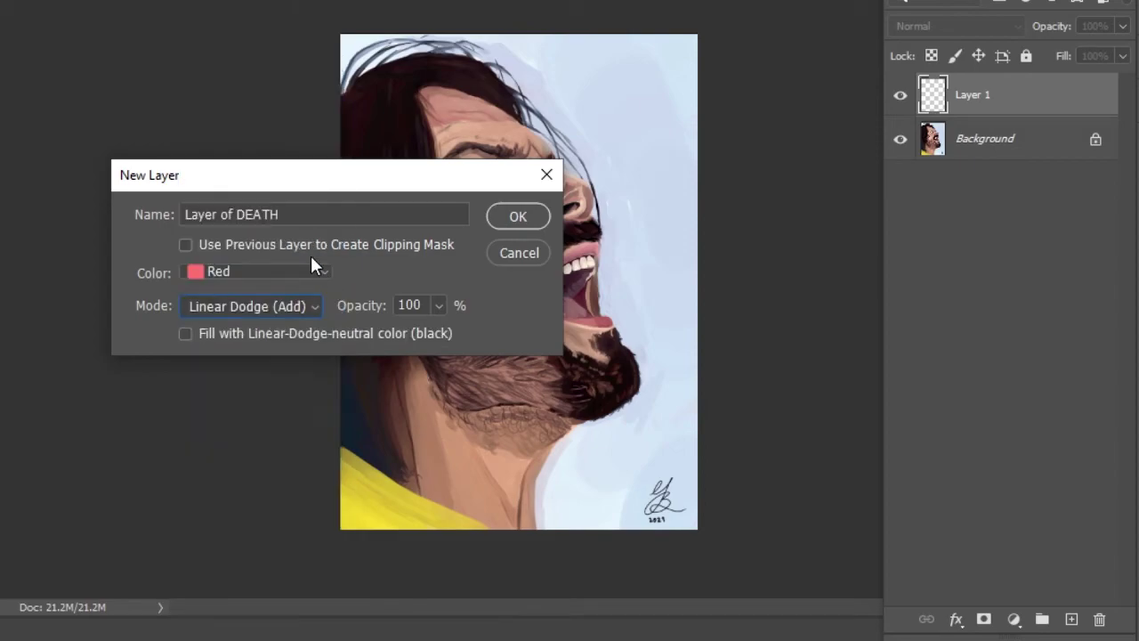
left_click(436, 306)
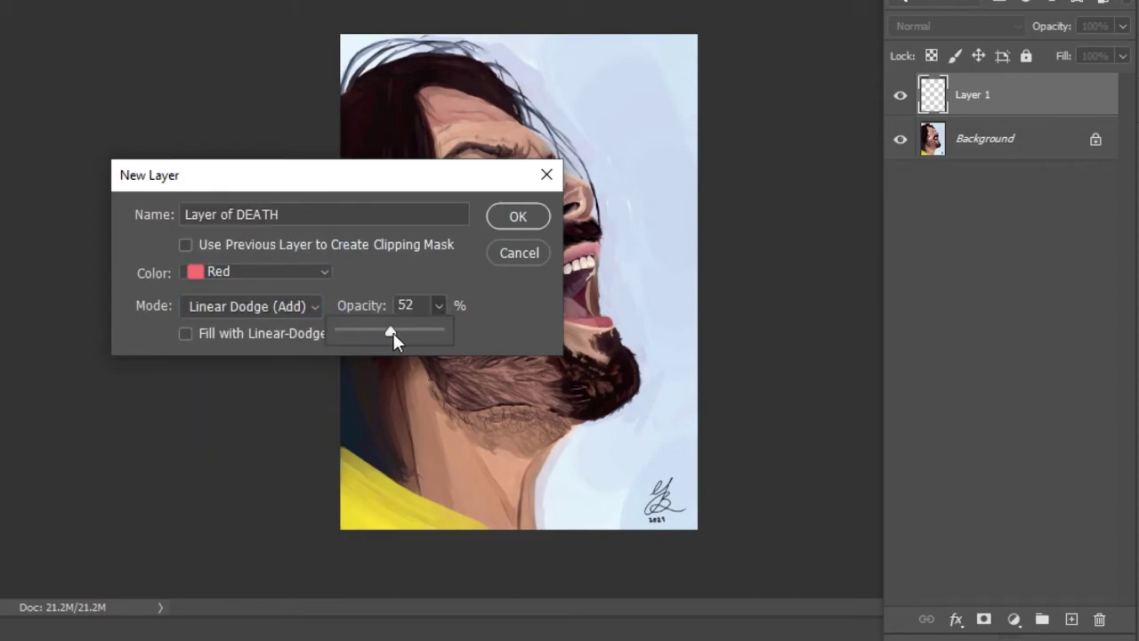
left_click_drag(384, 330, 407, 328)
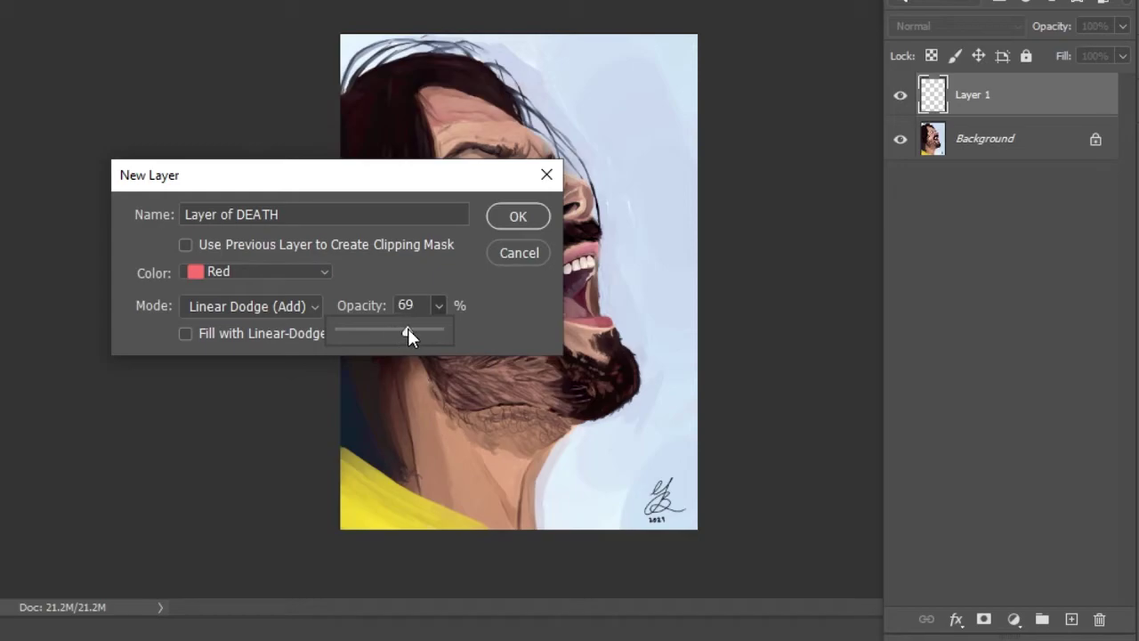
left_click(298, 307)
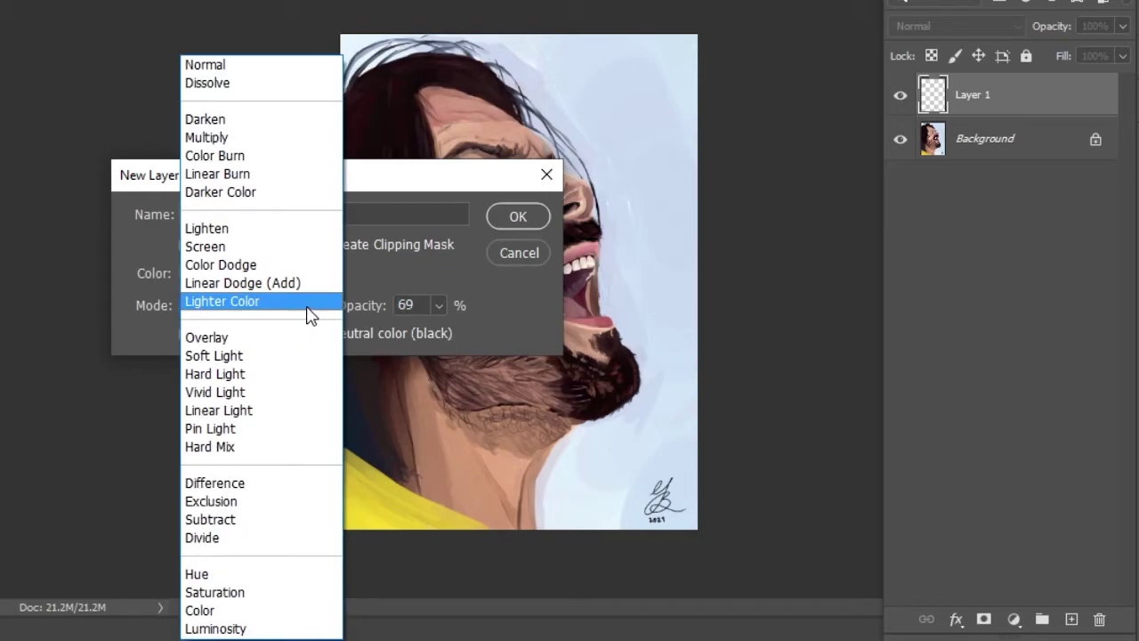
left_click(258, 138)
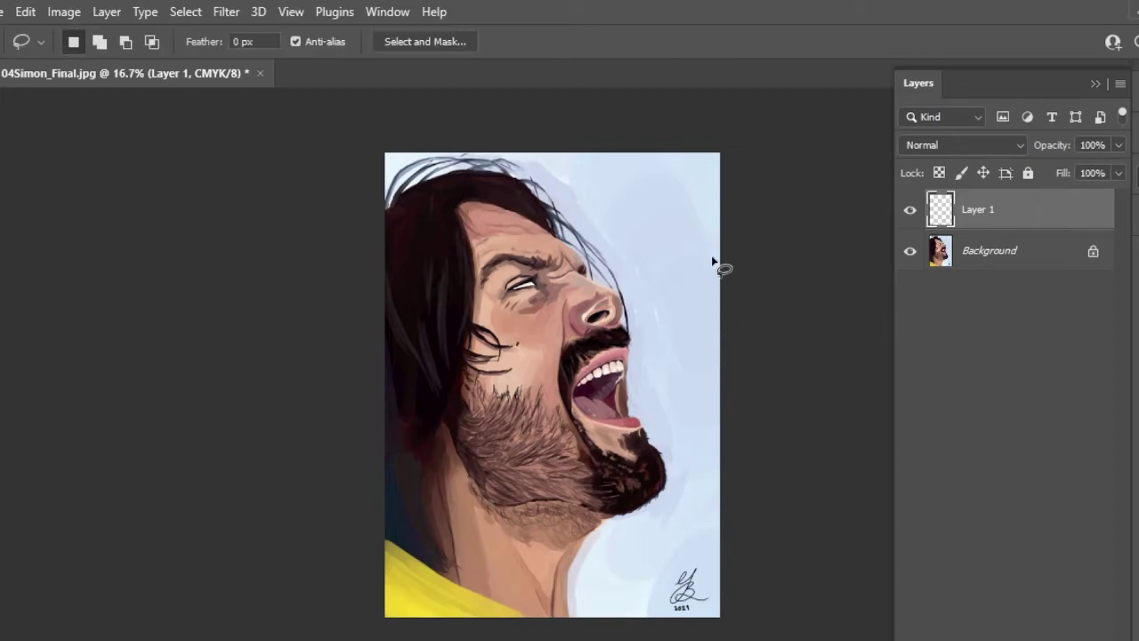
- Lasso areas in the upper-right sky, browse the Select menu, and deselect with Ctrl+D
mouse_move(692, 203)
left_mouse_down()
mouse_move(690, 182)
mouse_move(583, 209)
mouse_move(614, 174)
mouse_move(628, 191)
left_mouse_up()
left_click(193, 12)
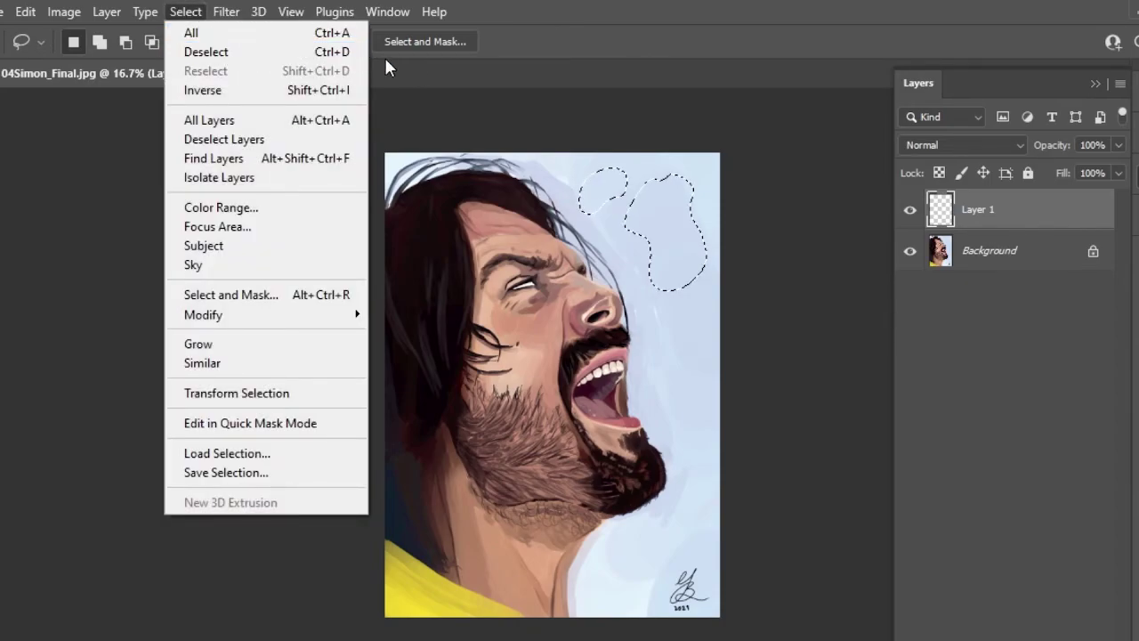
left_click(660, 237)
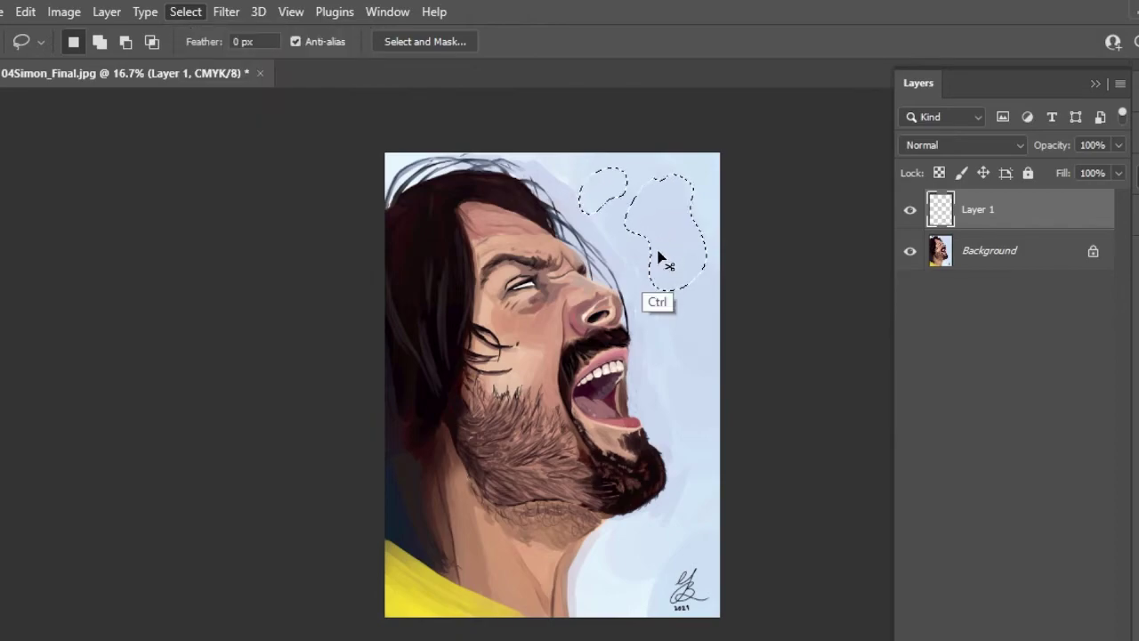
key("ctrl+d")
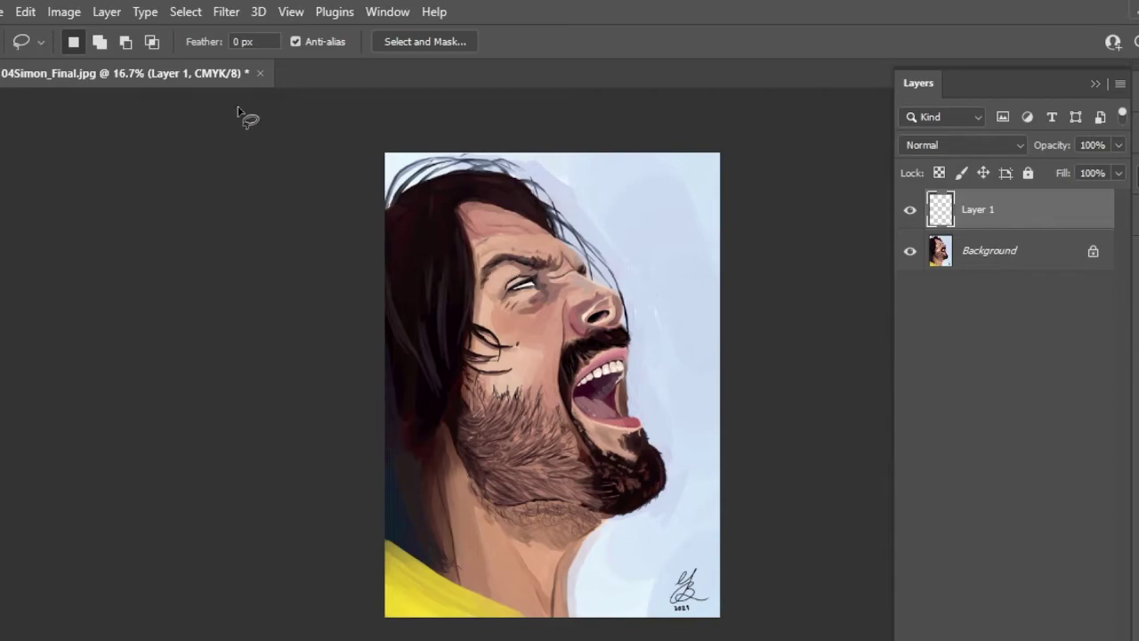
left_click(187, 12)
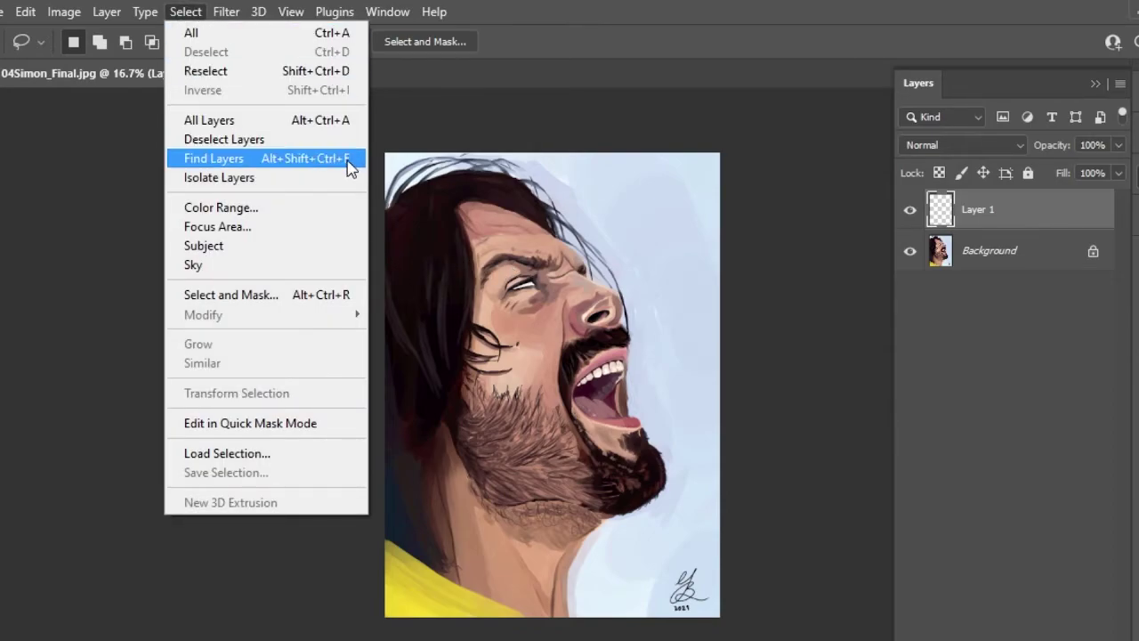
left_click(598, 233)
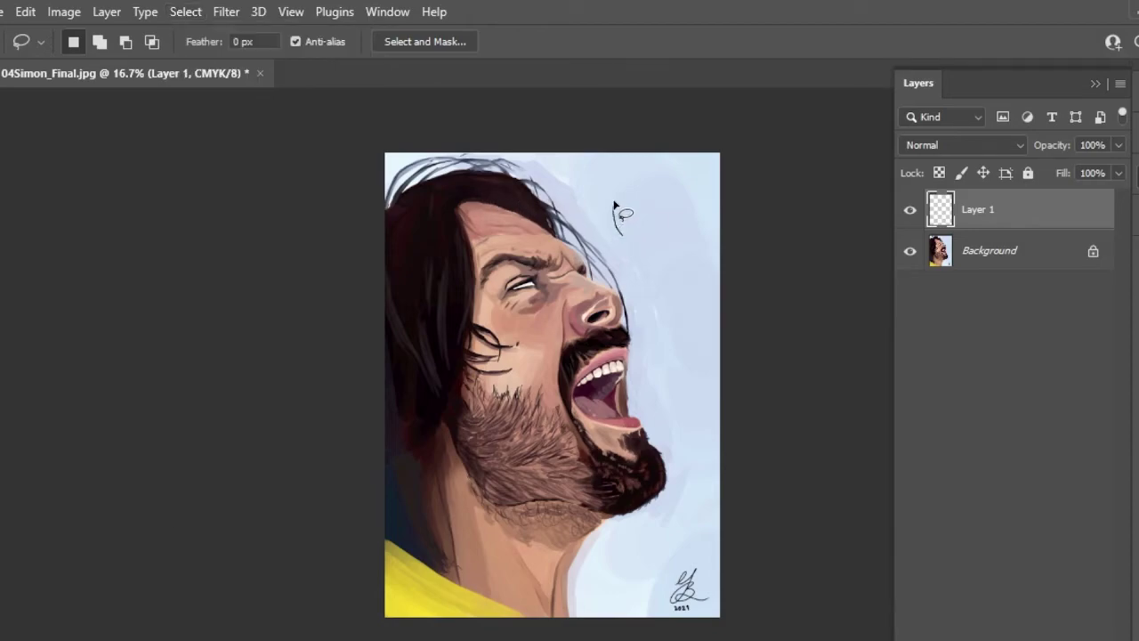
mouse_move(614, 229)
left_mouse_down()
mouse_move(676, 234)
mouse_move(648, 264)
mouse_move(624, 242)
left_mouse_up()
key("ctrl")
key("ctrl+d")
- Paint a yellow sky blob, load it as a hidden-edge selection, and brush white over its right side
key("b")
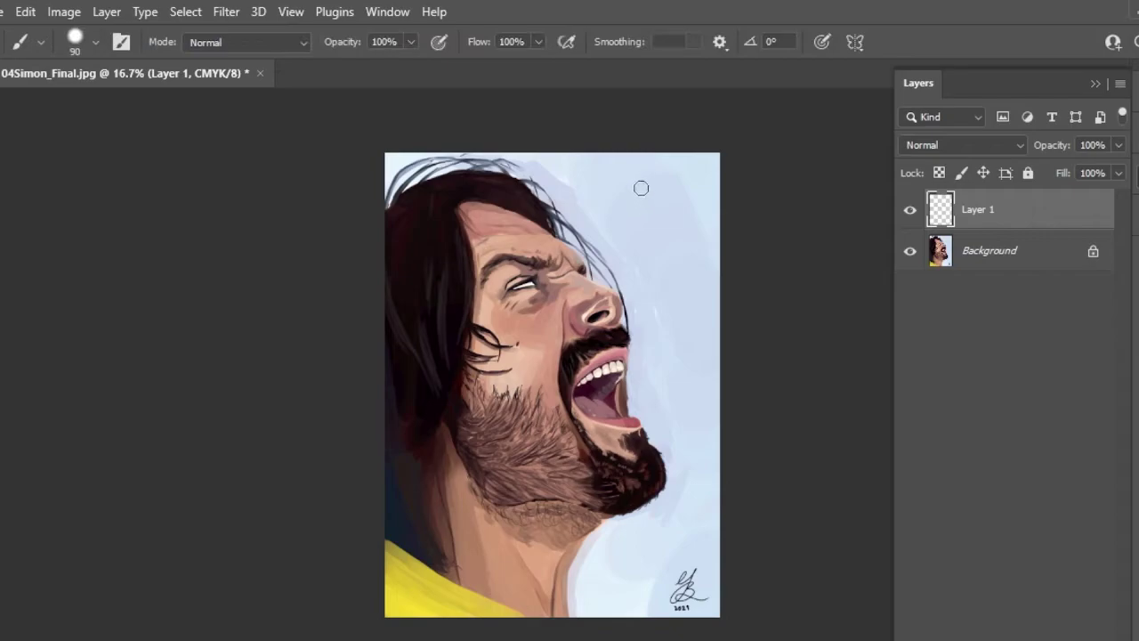
mouse_move(637, 174)
left_mouse_down()
mouse_move(661, 267)
mouse_move(675, 278)
mouse_move(633, 237)
left_mouse_up()
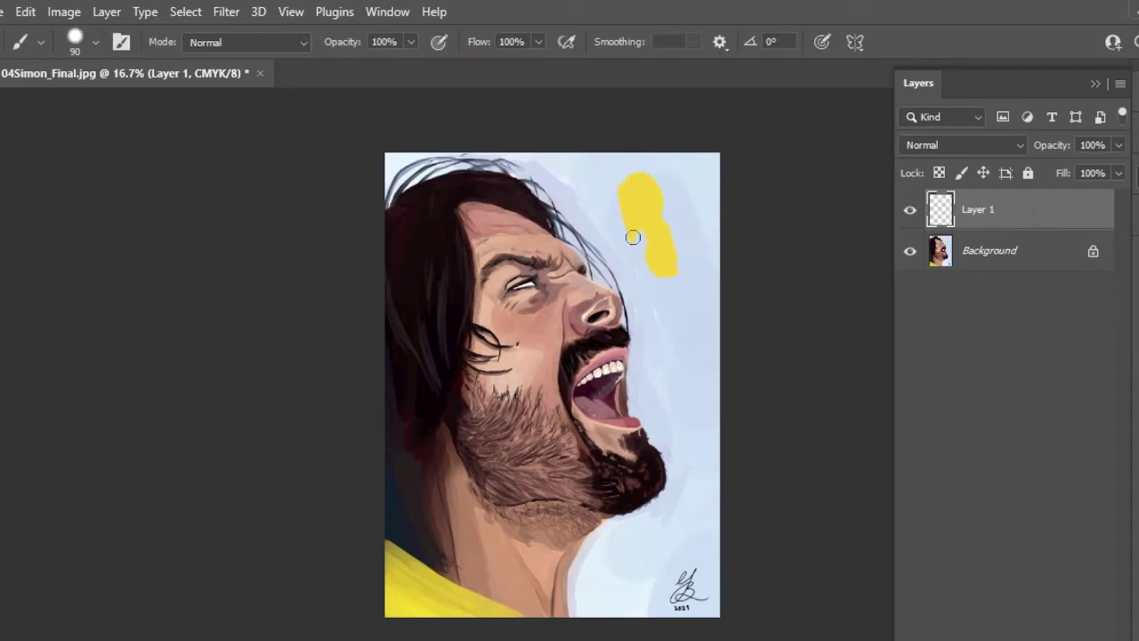
left_click(716, 217, "ctrl")
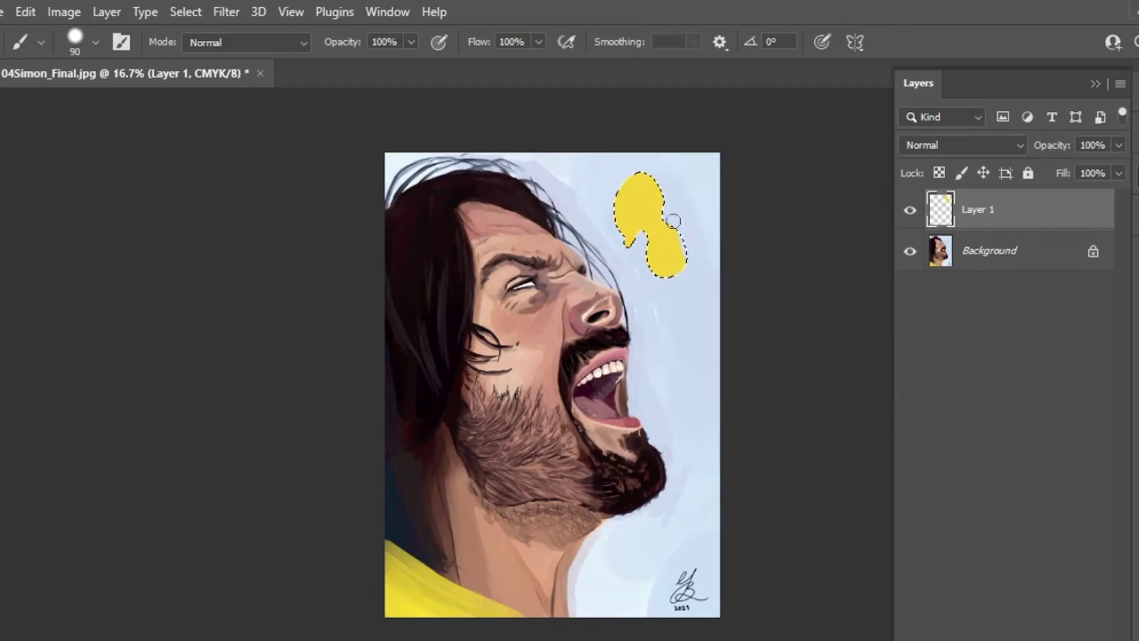
key("ctrl+d")
left_click_drag(682, 264, 676, 247)
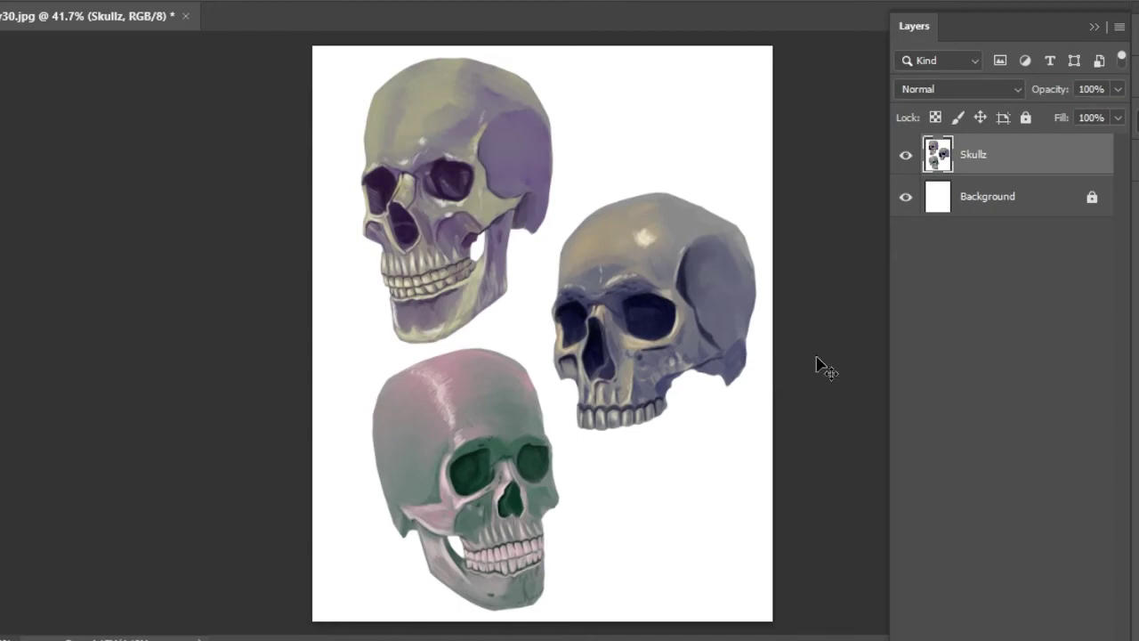
- Scale and tilt the whole Skullz layer with Free Transform, then undo to restore it
key("ctrl+t")
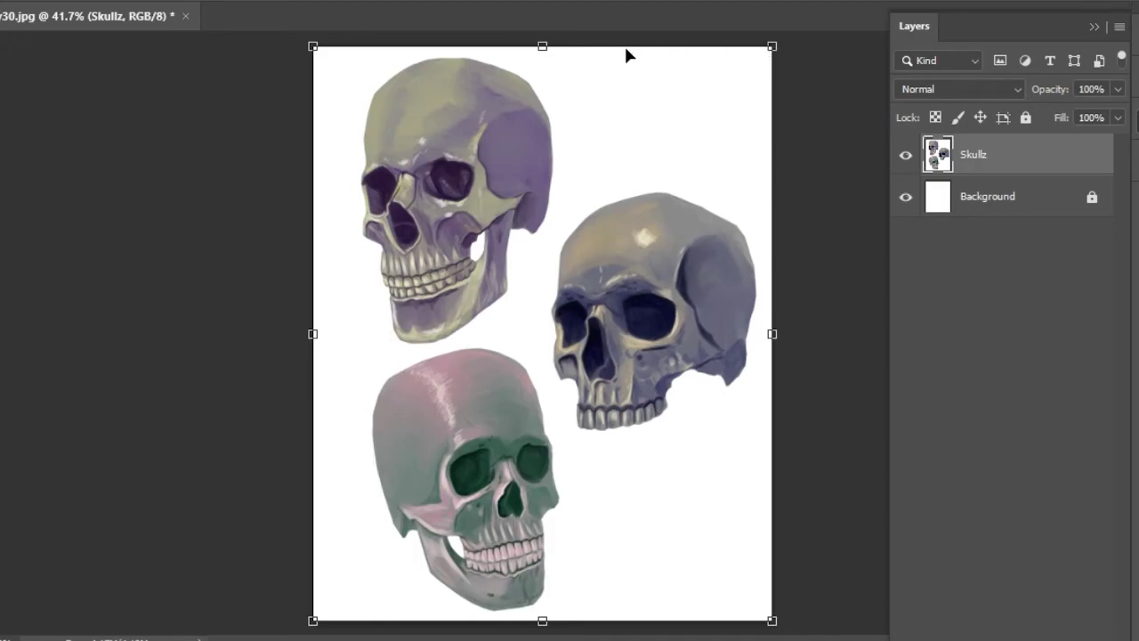
left_click_drag(311, 48, 396, 98)
key("Return")
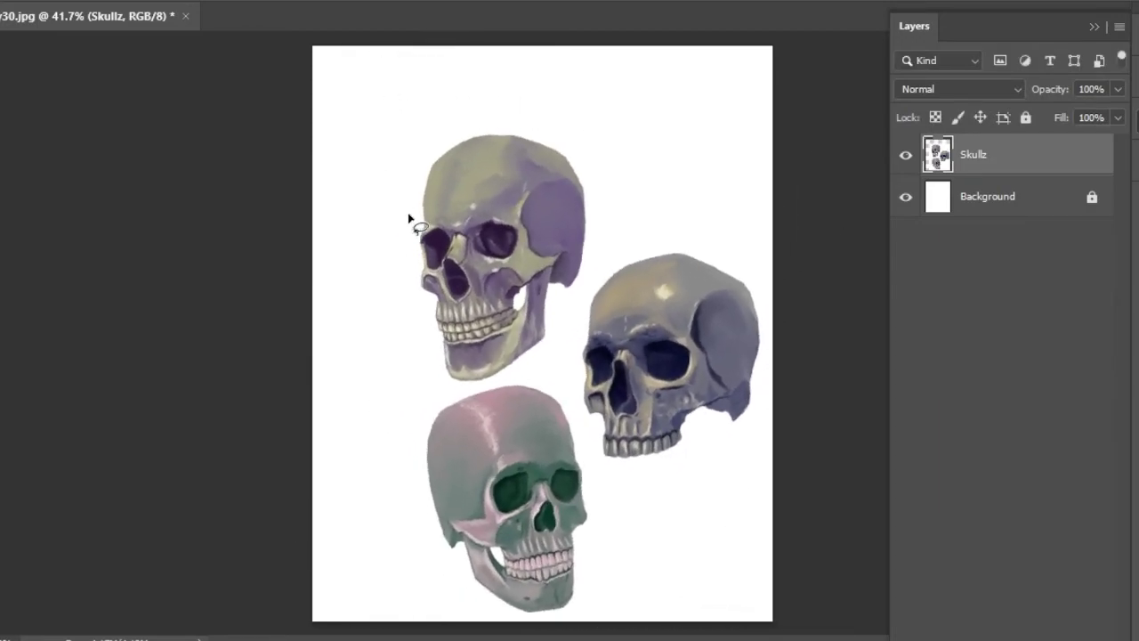
key("ctrl+z")
- Lasso-select only the right-hand skull and scale it down
mouse_move(541, 284)
left_mouse_down()
mouse_move(628, 157)
mouse_move(764, 211)
mouse_move(749, 425)
mouse_move(618, 468)
mouse_move(561, 427)
mouse_move(541, 289)
left_mouse_up()
key("ctrl+t")
mouse_move(765, 152)
left_mouse_down()
mouse_move(750, 183)
mouse_move(759, 162)
left_mouse_up()
- Warp the right skull narrower by pulling its top corners and lower-left handle inward, then deselect
right_click(637, 269)
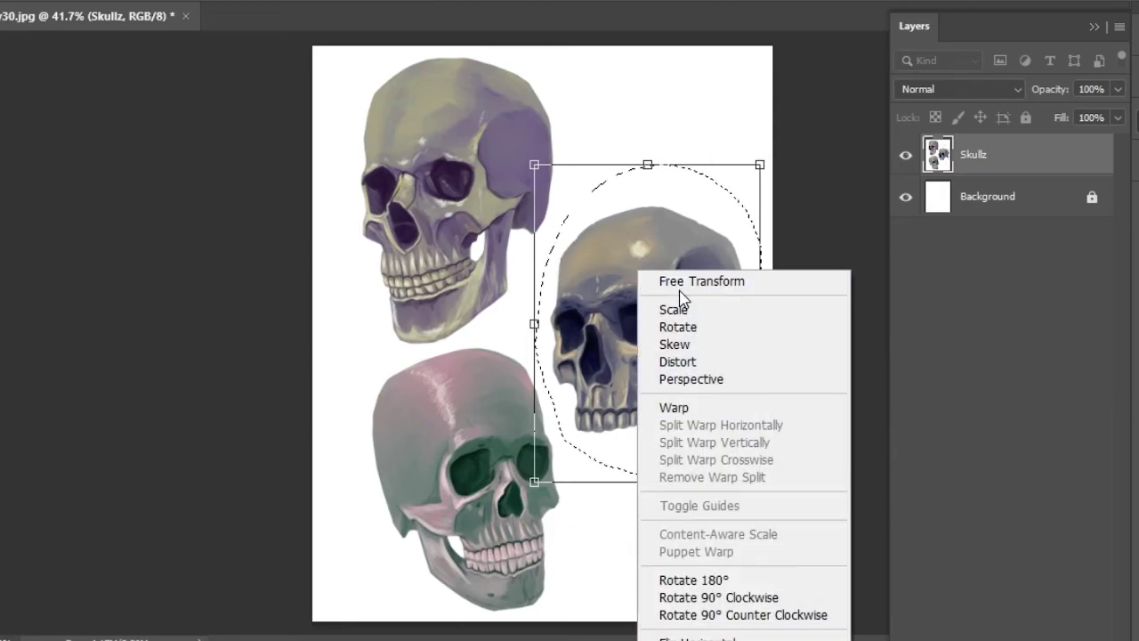
left_click(717, 411)
left_click_drag(534, 164, 653, 235)
left_click_drag(761, 165, 690, 294)
left_click_drag(610, 483, 637, 388)
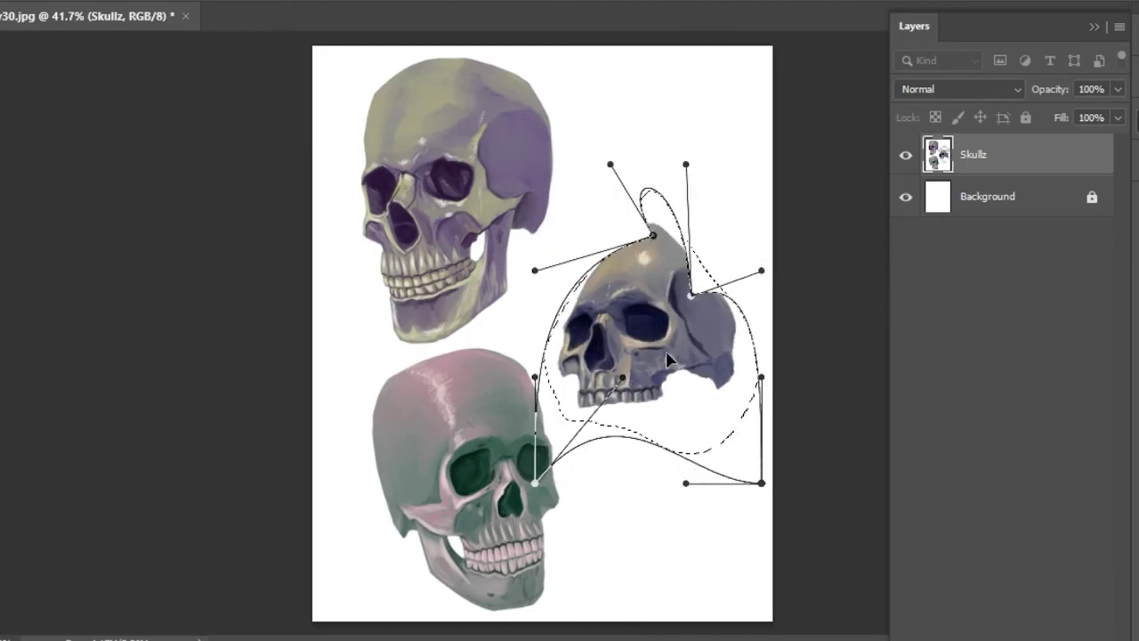
key("Return")
key("ctrl+d")
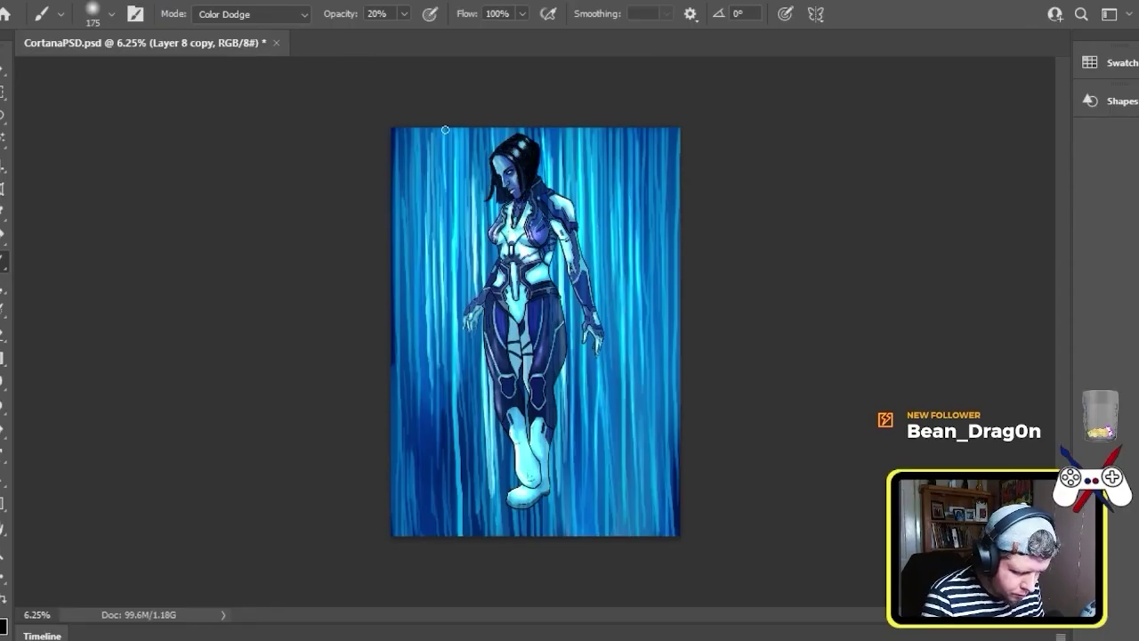
- Duplicate the glow layer to intensify it, undoing an extra empty layer
key("ctrl+z")
key("ctrl+z")
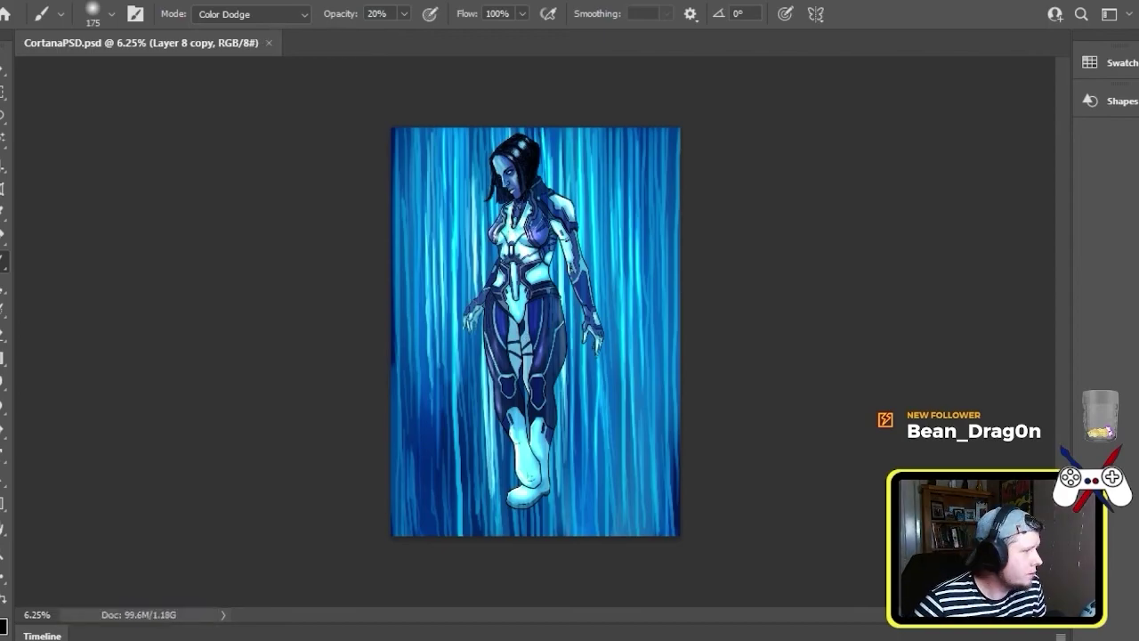
left_click_drag(613, 368, 602, 368)
key("ctrl+shift+alt+e")
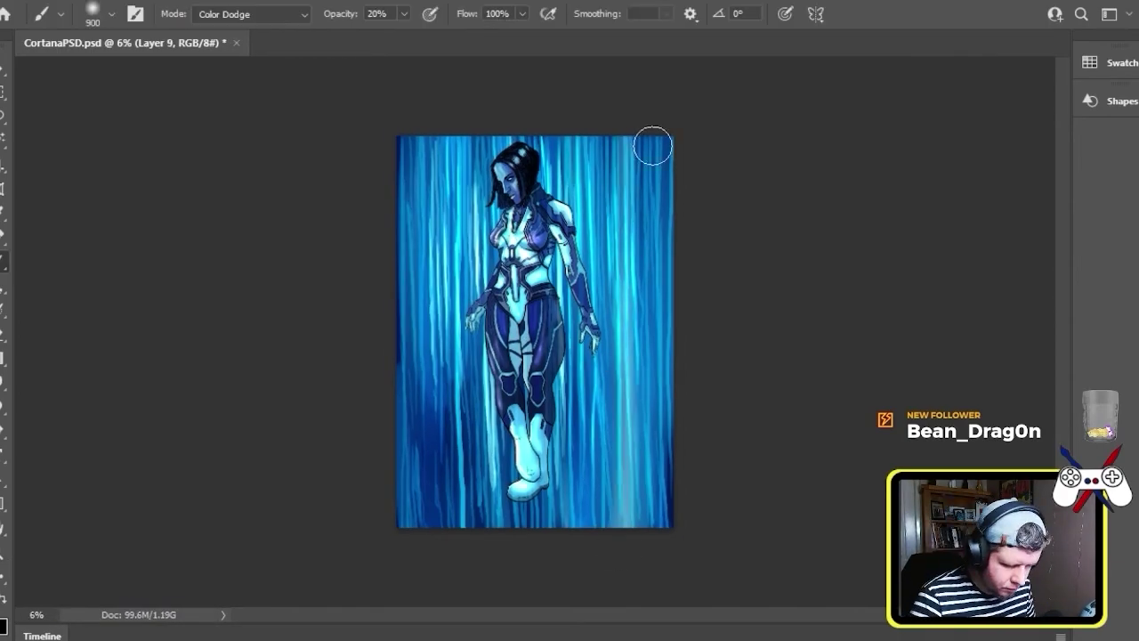
key("bracketright")
key("bracketright")
key("bracketright")
key("bracketright")
key("bracketright")
key("bracketright")
mouse_move(580, 471)
left_mouse_down()
mouse_move(561, 471)
mouse_move(897, 165)
left_mouse_up()
key("ctrl+z")
- Zoom in on Cortana's head and add empty Layer 10 with the brush ready
key("i")
key("z")
key("ctrl+minus")
key("ctrl+minus")
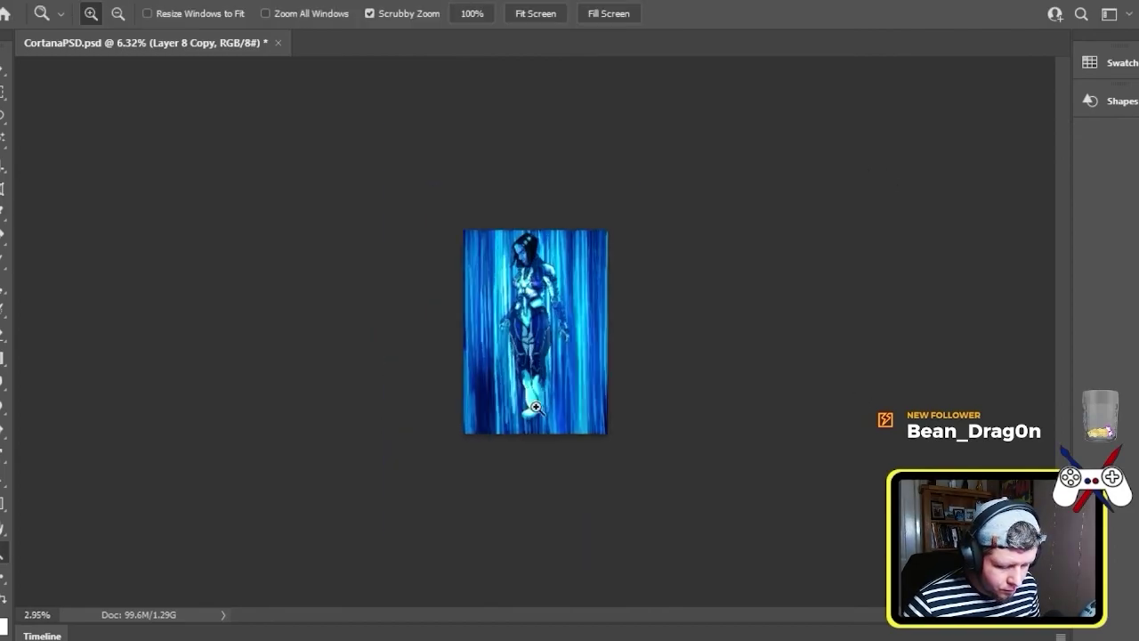
left_click_drag(518, 241, 861, 339)
key("b")
key("ctrl+shift+alt+n")
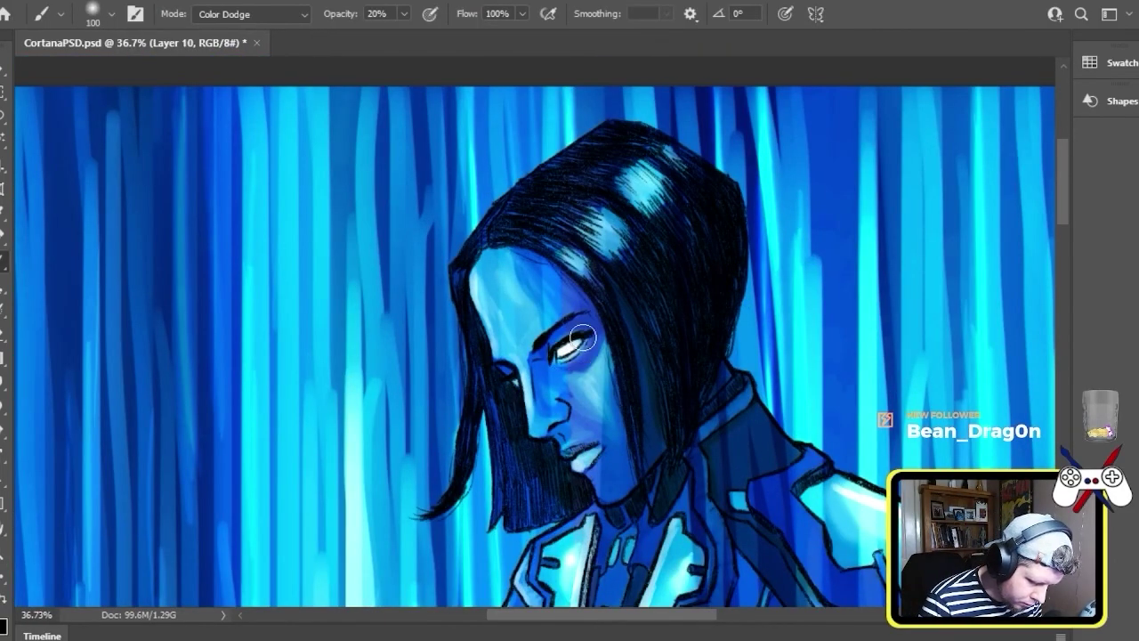